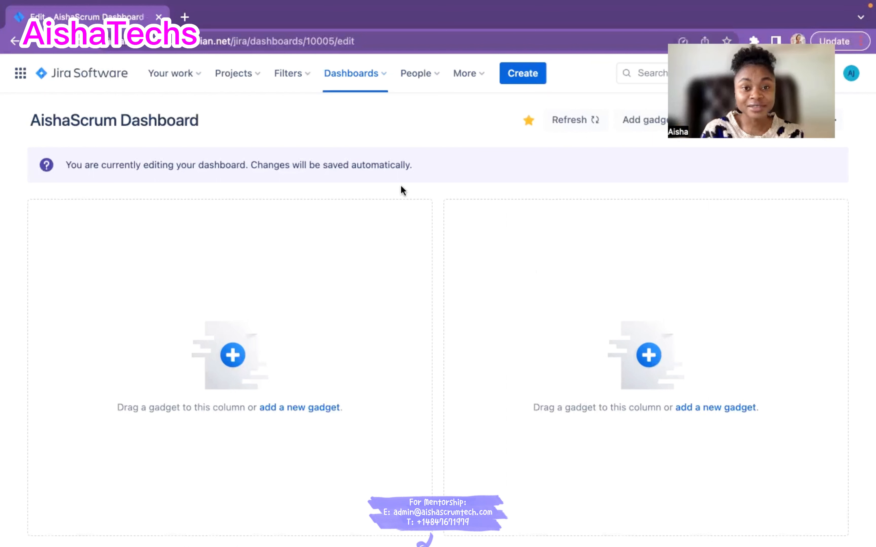
# - Open the AishaTech Sprint filter from the full list of filters
pyautogui.click(307, 76)
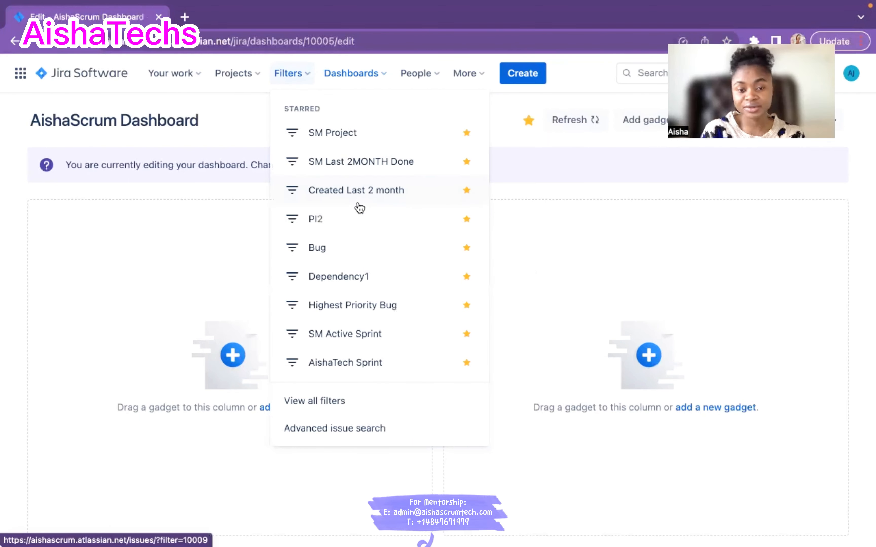
pyautogui.click(310, 402)
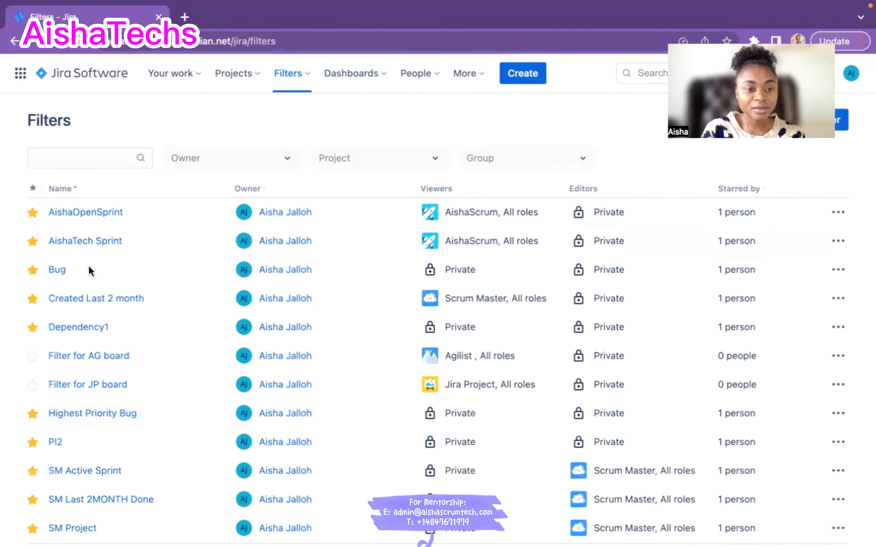
pyautogui.scroll(-1, 126, 354)
pyautogui.scroll(-1, 128, 357)
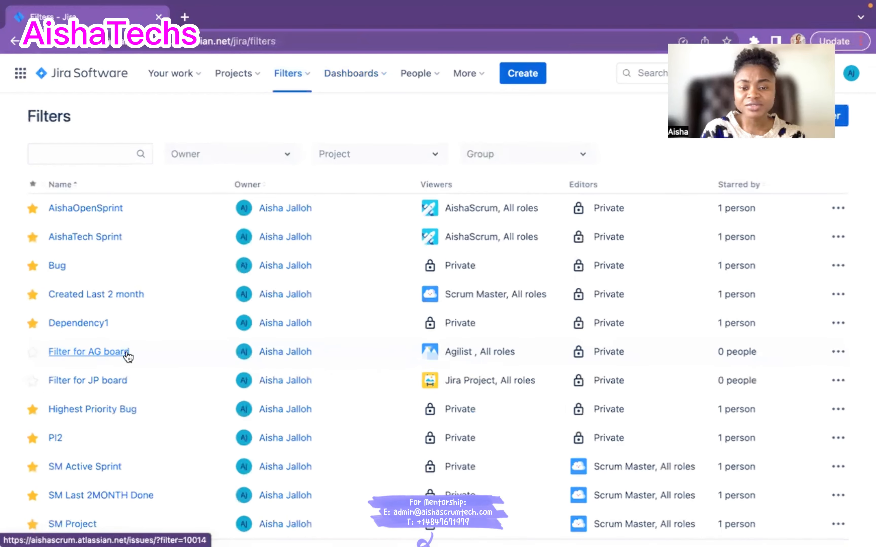
pyautogui.scroll(1, 128, 357)
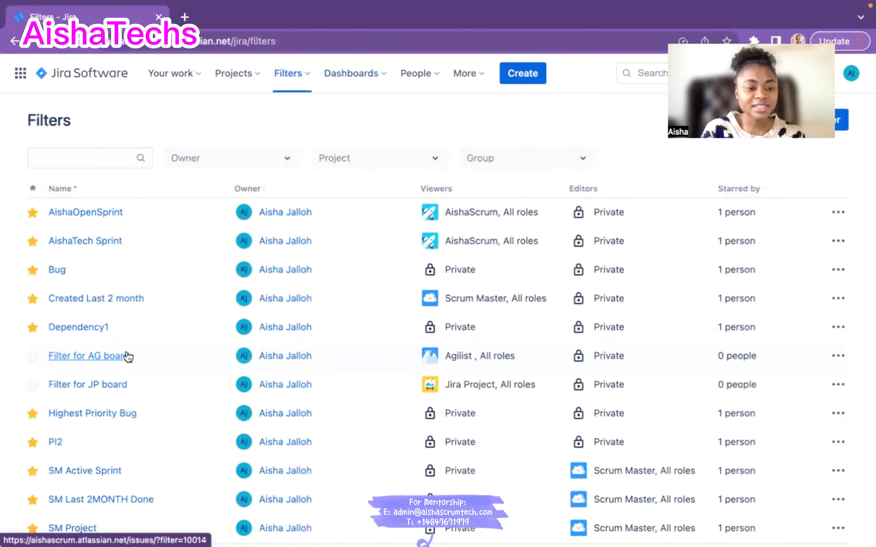
pyautogui.click(93, 248)
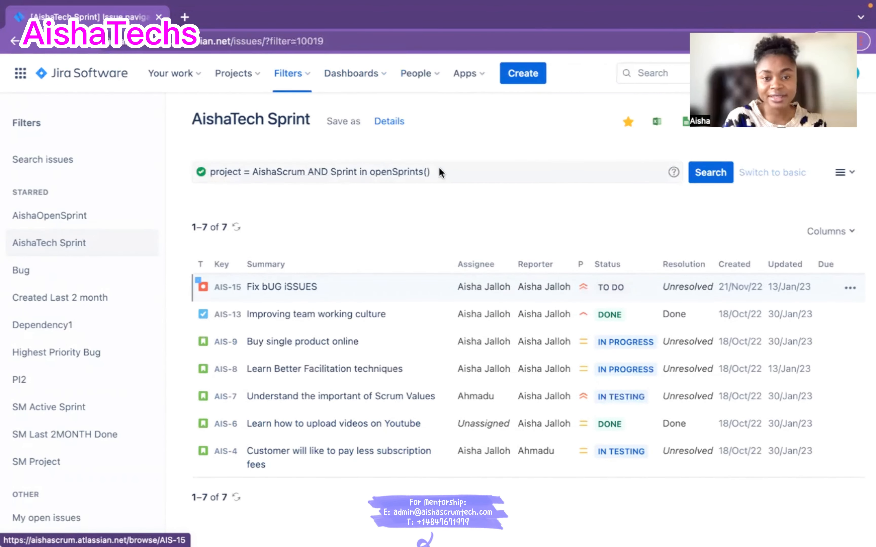
# - Remove the open-sprints condition so the JQL query reads project = AishaScrum, and run the search
pyautogui.click(432, 170)
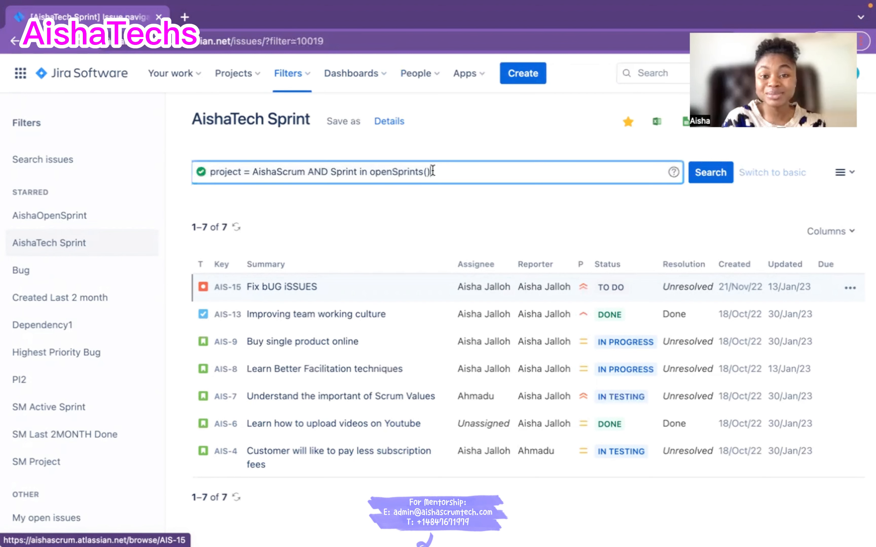
pyautogui.press('BackSpace')
pyautogui.press('BackSpace')
pyautogui.press('BackSpace')
pyautogui.press('BackSpace')
pyautogui.press('BackSpace')
pyautogui.press('BackSpace')
pyautogui.press('BackSpace')
pyautogui.press('BackSpace')
pyautogui.press('BackSpace')
pyautogui.press('BackSpace')
pyautogui.press('BackSpace')
pyautogui.press('BackSpace')
pyautogui.press('BackSpace')
pyautogui.press('BackSpace')
pyautogui.press('BackSpace')
pyautogui.press('BackSpace')
pyautogui.press('BackSpace')
pyautogui.press('BackSpace')
pyautogui.press('BackSpace')
pyautogui.press('BackSpace')
pyautogui.press('BackSpace')
pyautogui.press('BackSpace')
pyautogui.press('BackSpace')
pyautogui.press('BackSpace')
pyautogui.press('BackSpace')
pyautogui.press('BackSpace')
pyautogui.press('BackSpace')
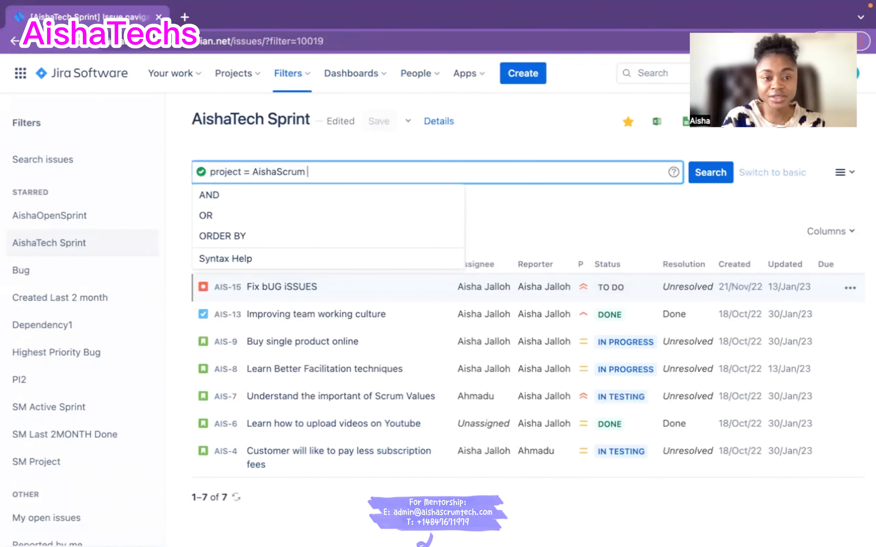
pyautogui.click(708, 174)
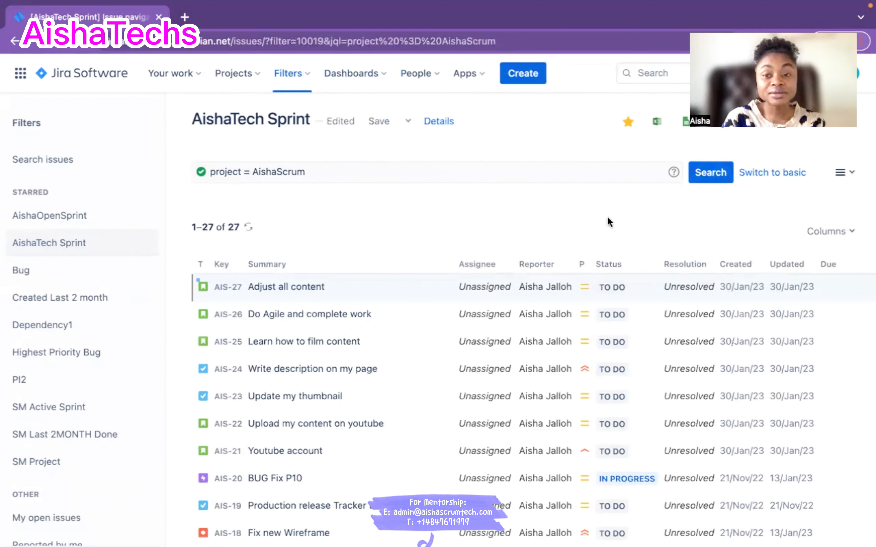
# - In basic search, add a Sprint criterion set to AIS Sprint 2 and save the filter
pyautogui.click(768, 176)
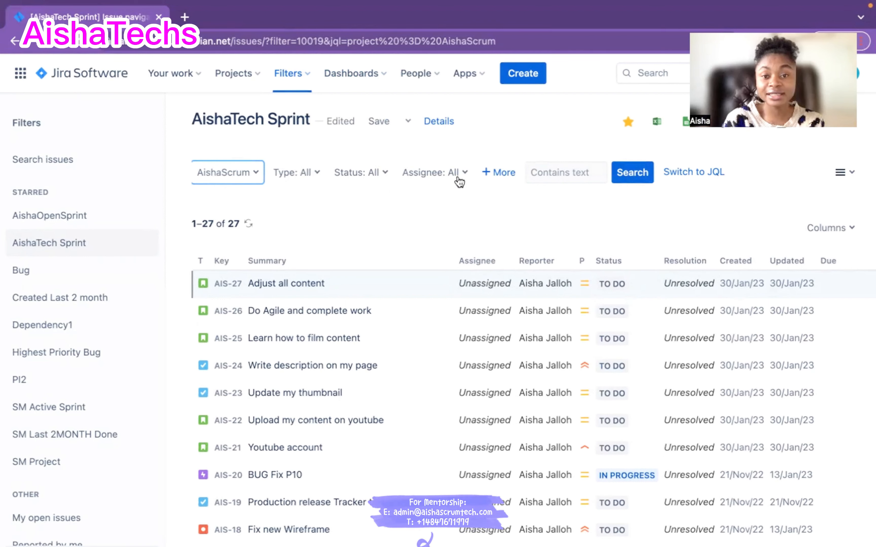
pyautogui.click(489, 176)
pyautogui.write('sprin')
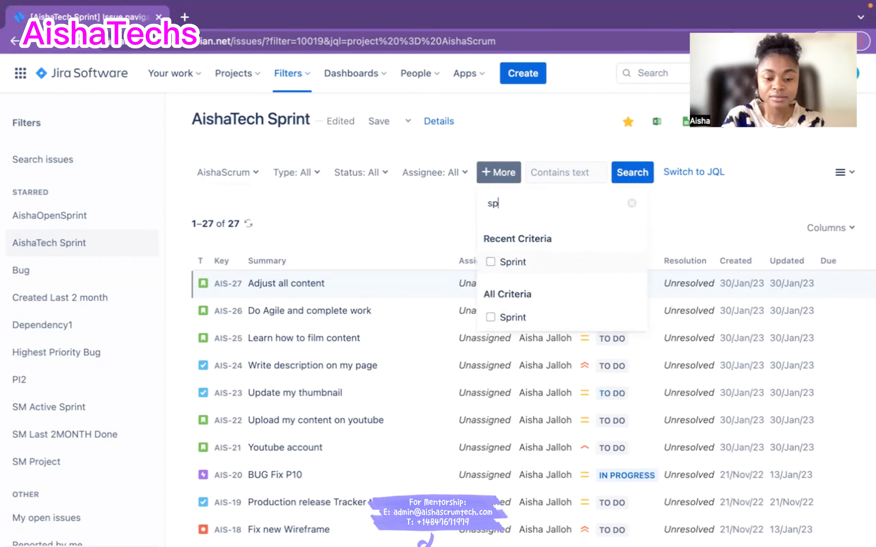
pyautogui.click(491, 262)
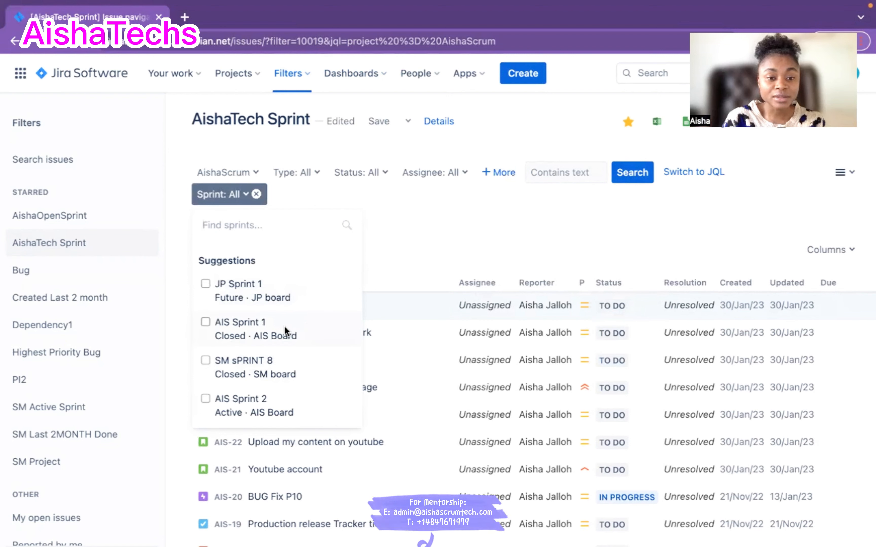
pyautogui.scroll(-2, 264, 324)
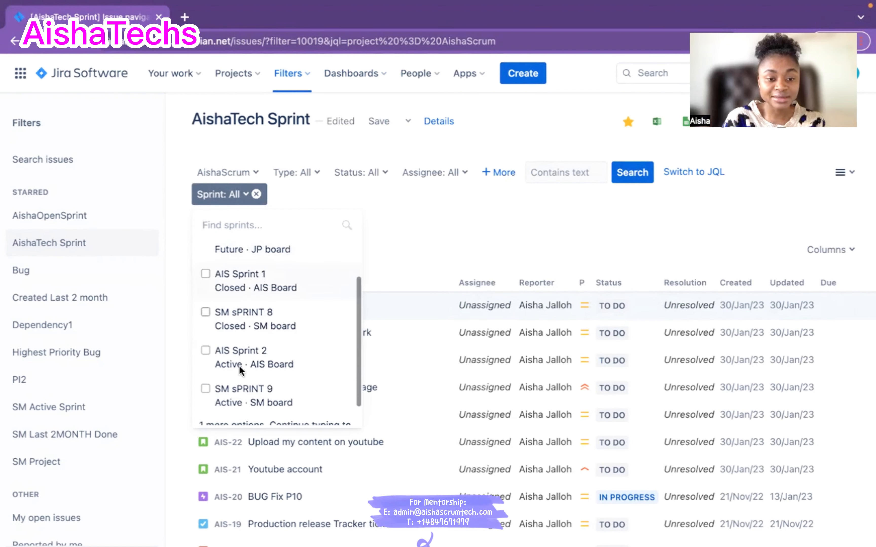
pyautogui.moveTo(243, 360)
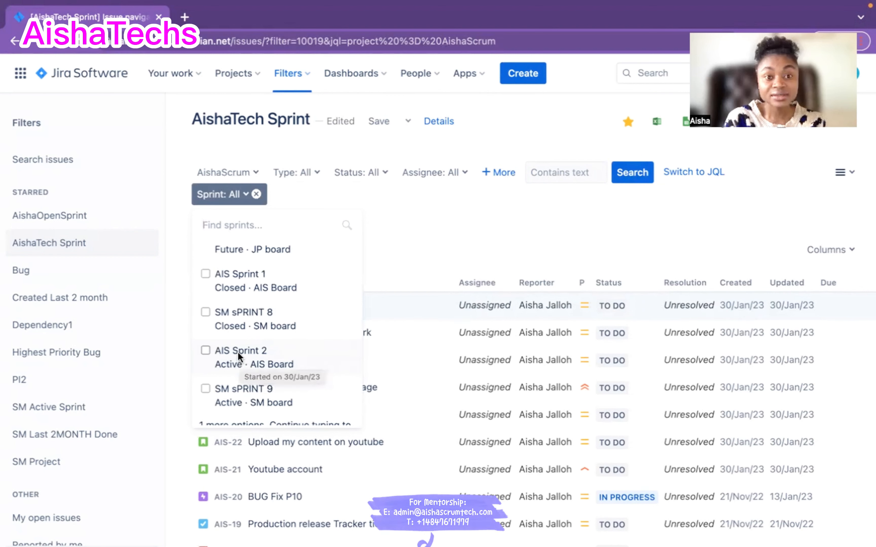
pyautogui.scroll(-2, 260, 353)
pyautogui.scroll(1, 242, 348)
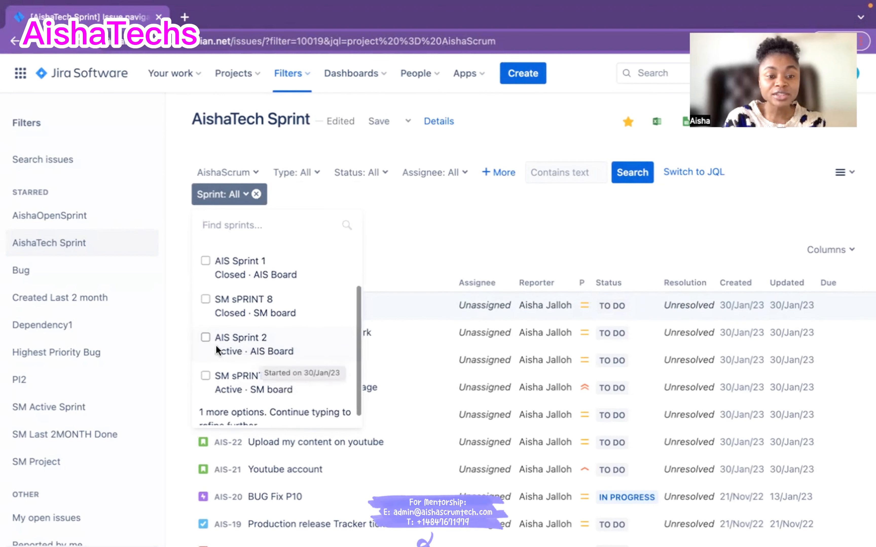
pyautogui.click(206, 337)
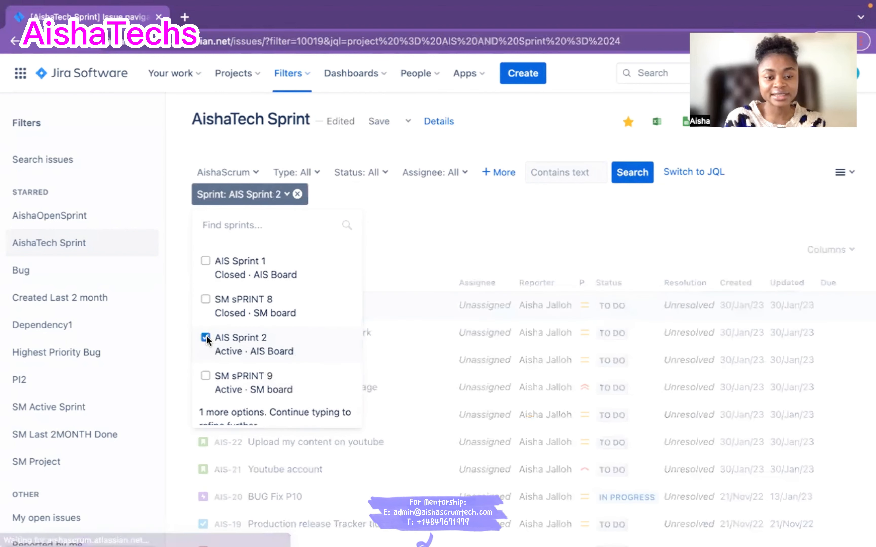
pyautogui.click(433, 240)
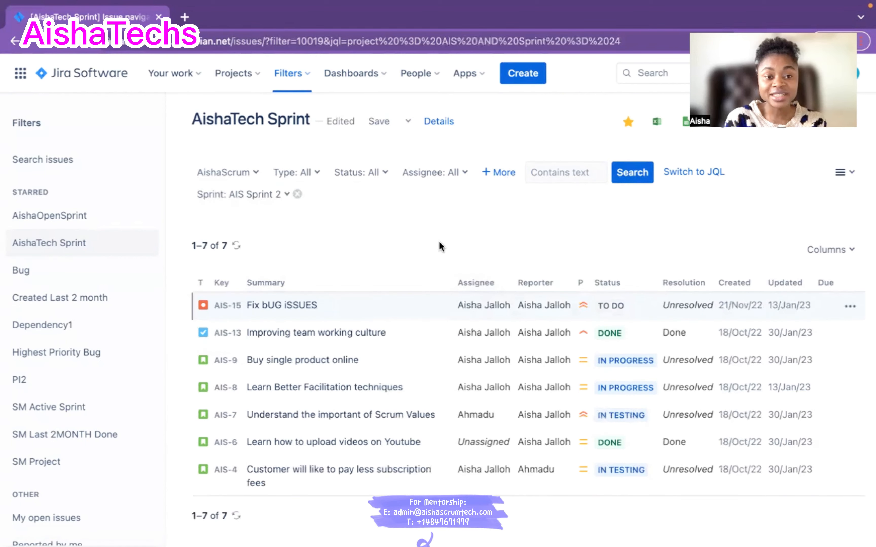
pyautogui.click(378, 123)
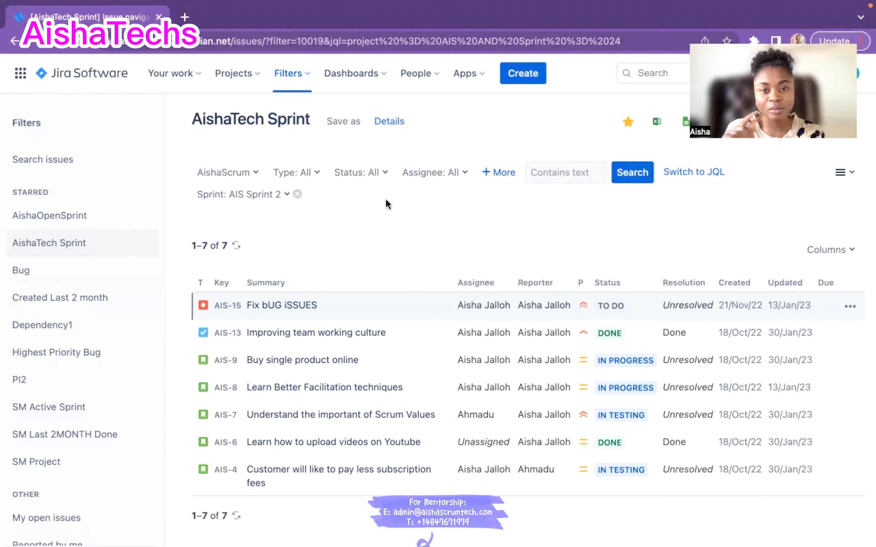
# - Open the AishaScrum Dashboard for editing and look at the available column layouts, keeping two columns
pyautogui.click(381, 74)
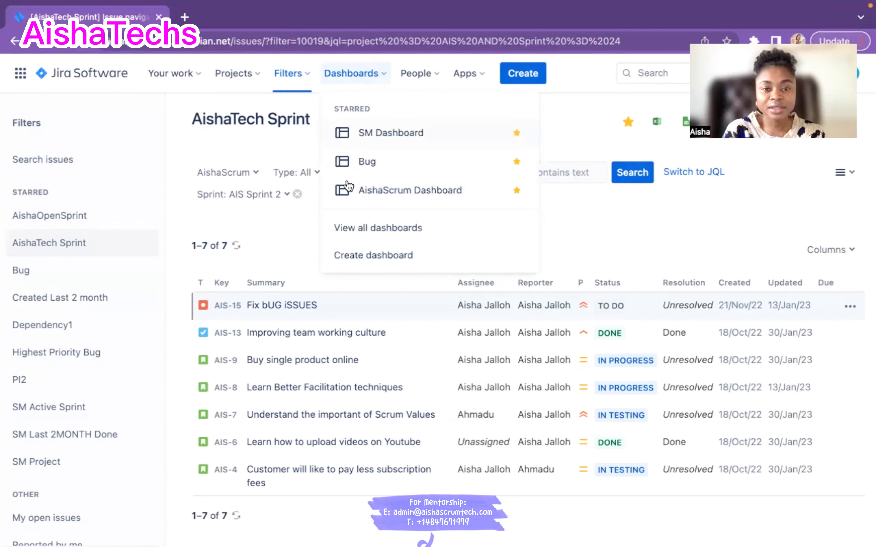
pyautogui.click(395, 192)
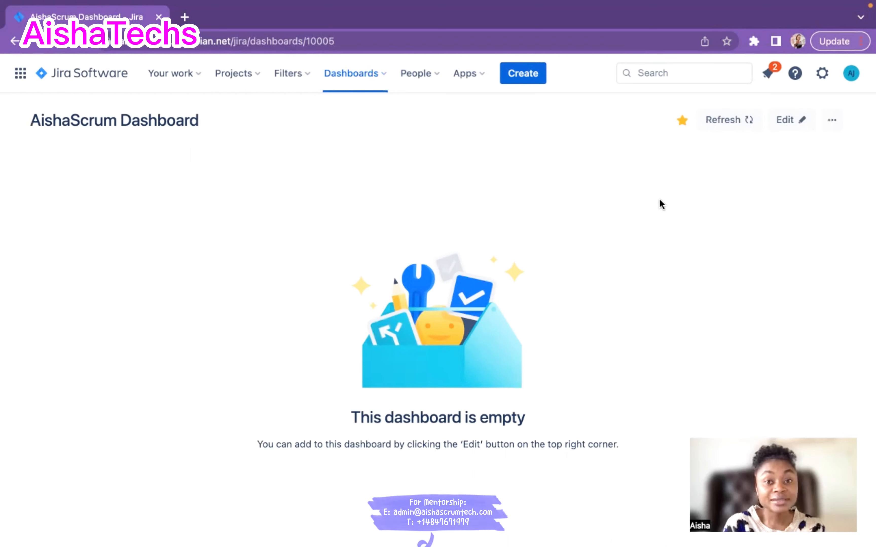
pyautogui.click(787, 119)
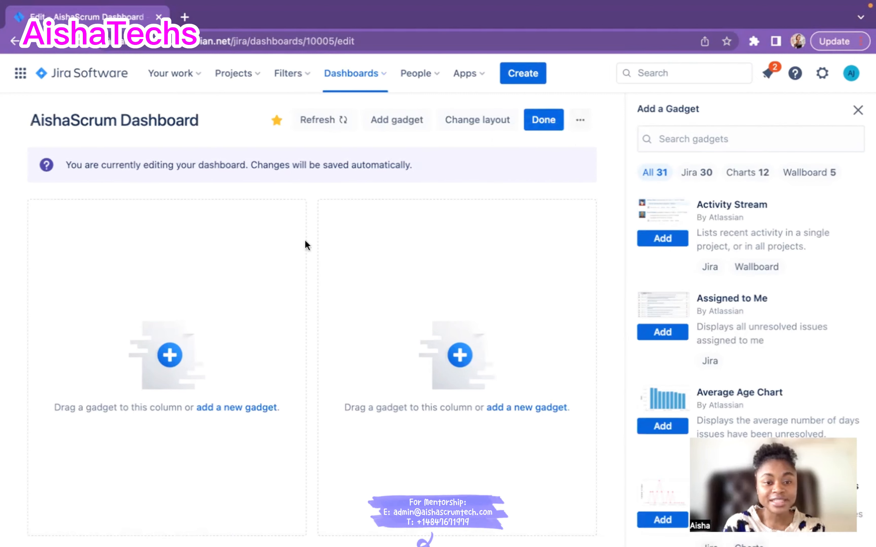
pyautogui.click(473, 124)
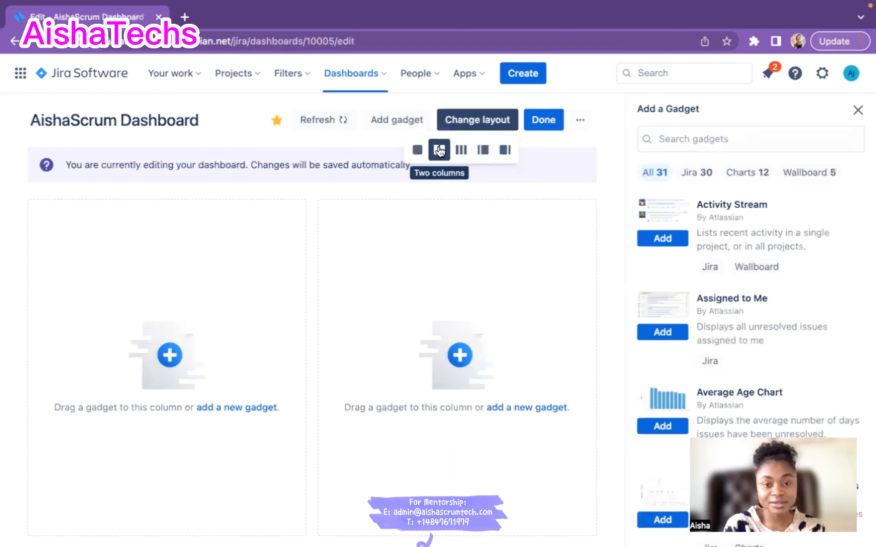
pyautogui.click(407, 234)
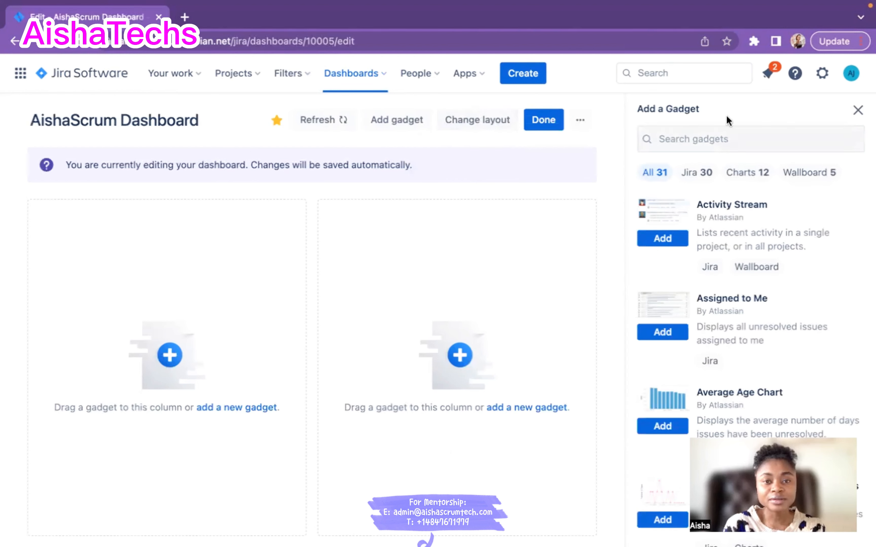
# - Search the gadgets for "sprint" and add the Days Remaining in Sprint Gadget to the dashboard
pyautogui.click(684, 143)
pyautogui.write('s')
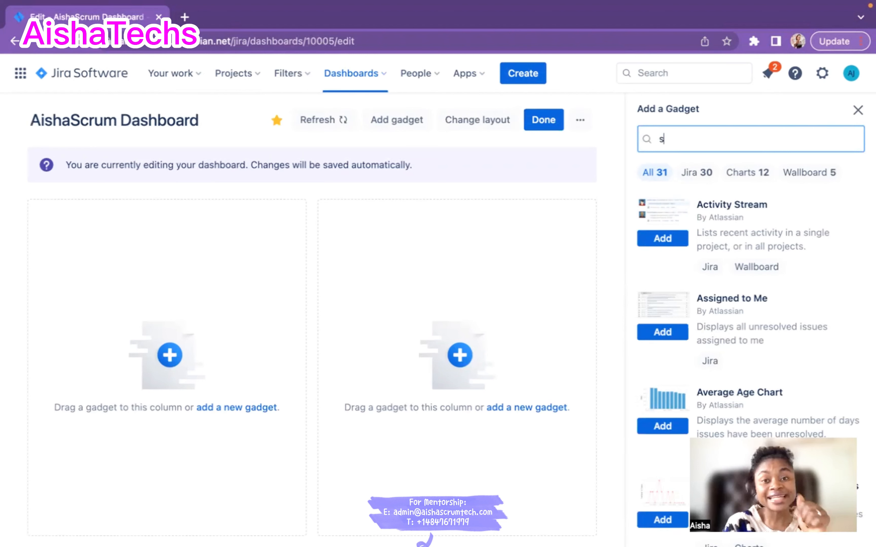
pyautogui.write('print')
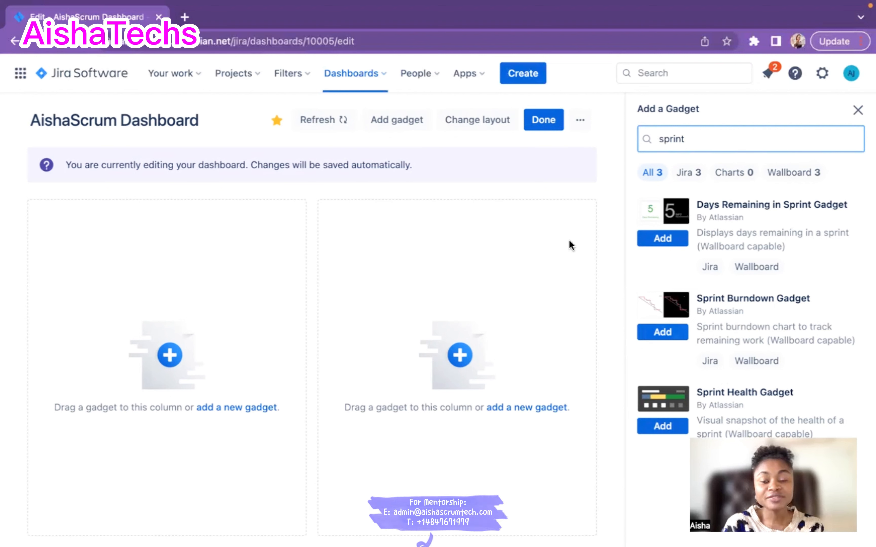
pyautogui.click(659, 239)
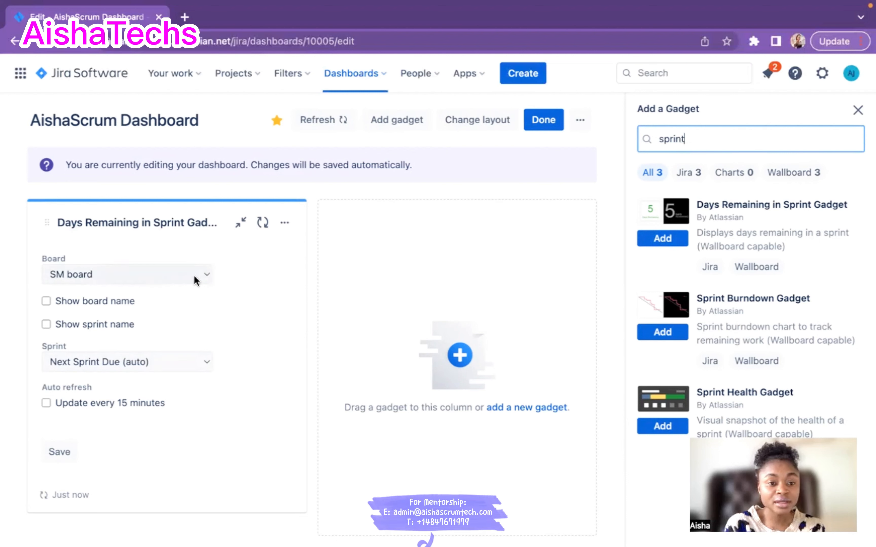
# - Configure the Days Remaining gadget with AIS Board, AIS Sprint 2, board and sprint names shown, and updates every 15 minutes, and save it
pyautogui.click(208, 275)
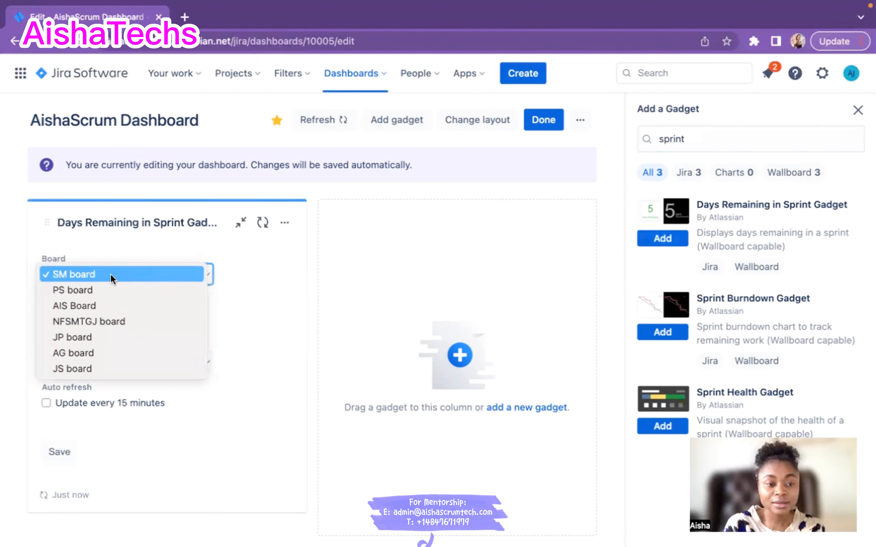
pyautogui.click(93, 306)
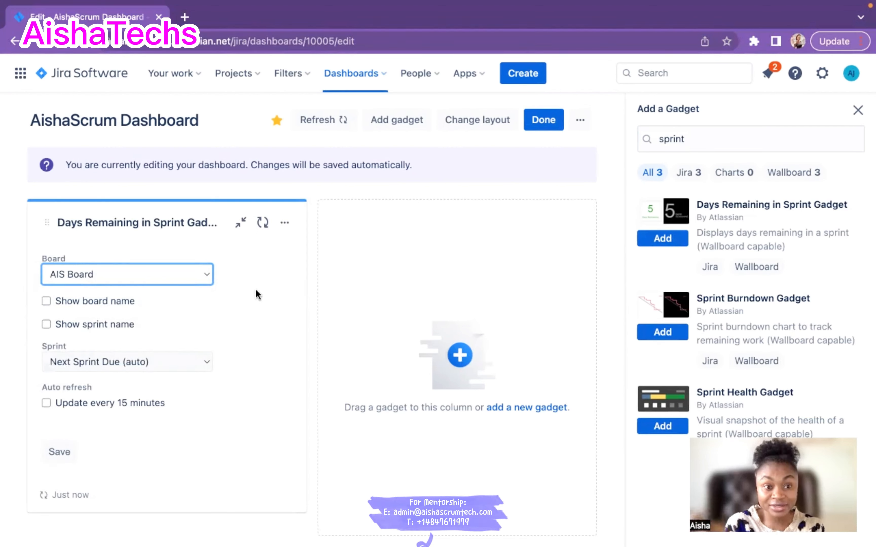
pyautogui.click(45, 302)
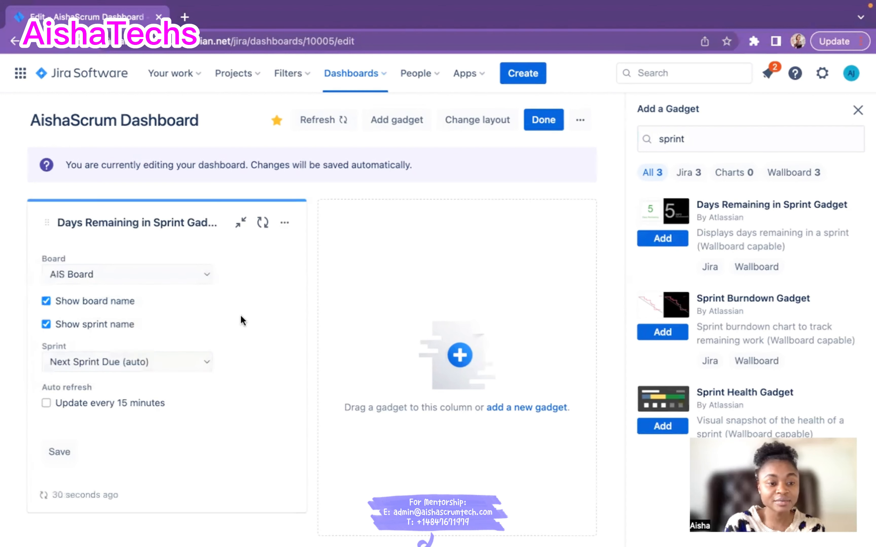
pyautogui.click(185, 368)
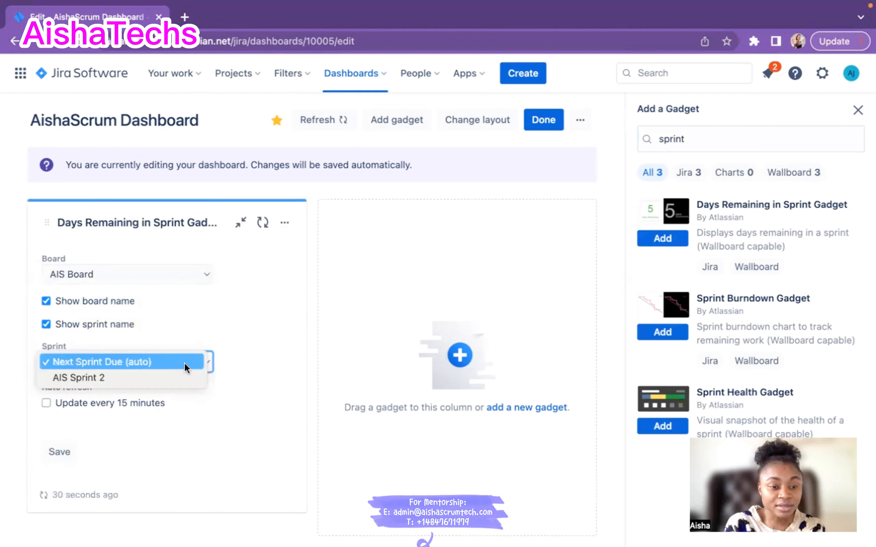
pyautogui.click(135, 380)
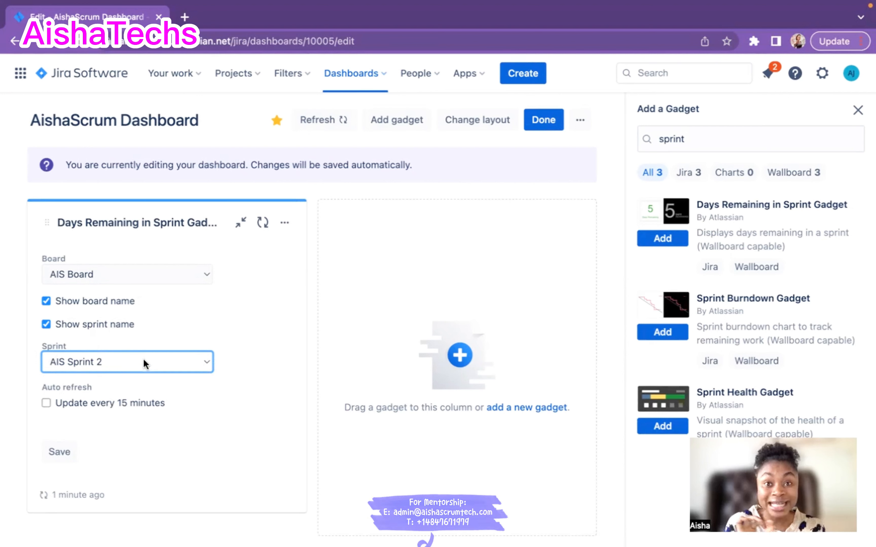
pyautogui.click(46, 402)
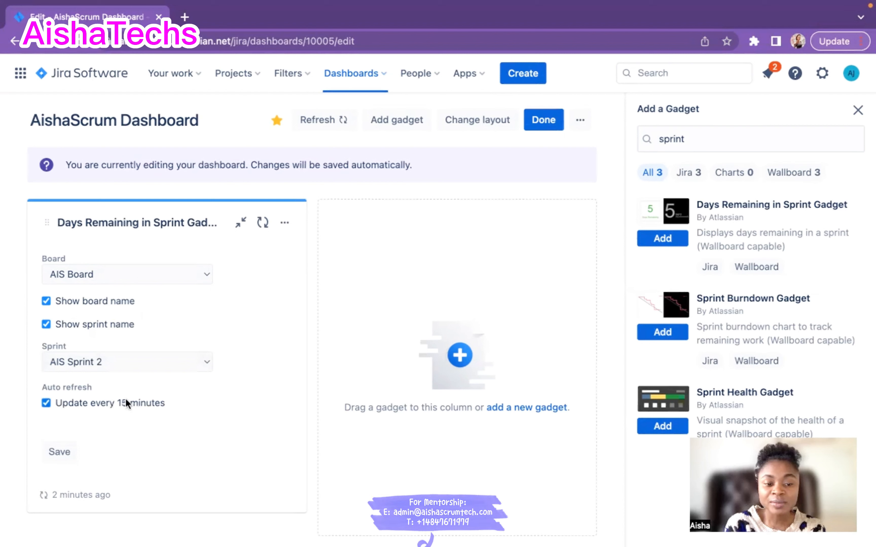
pyautogui.click(61, 457)
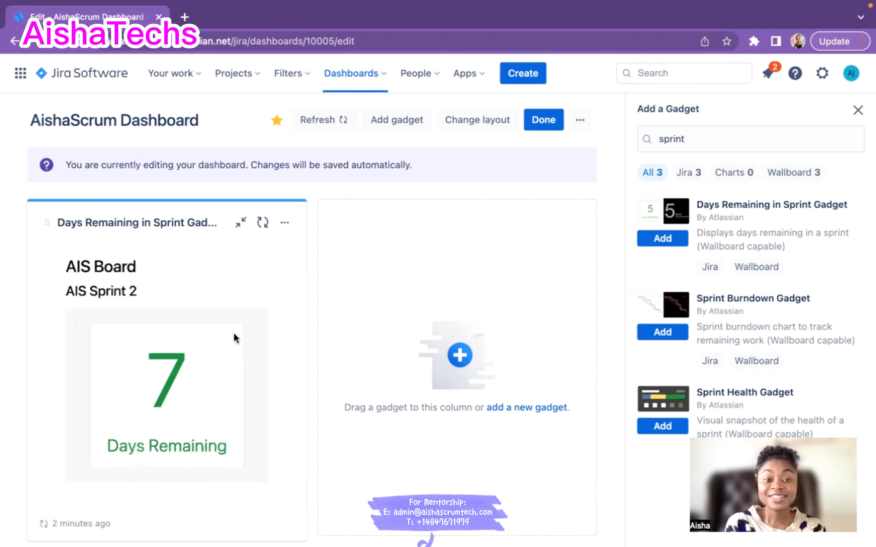
# - Add the Sprint Health Gadget to the dashboard
pyautogui.scroll(-1, 222, 282)
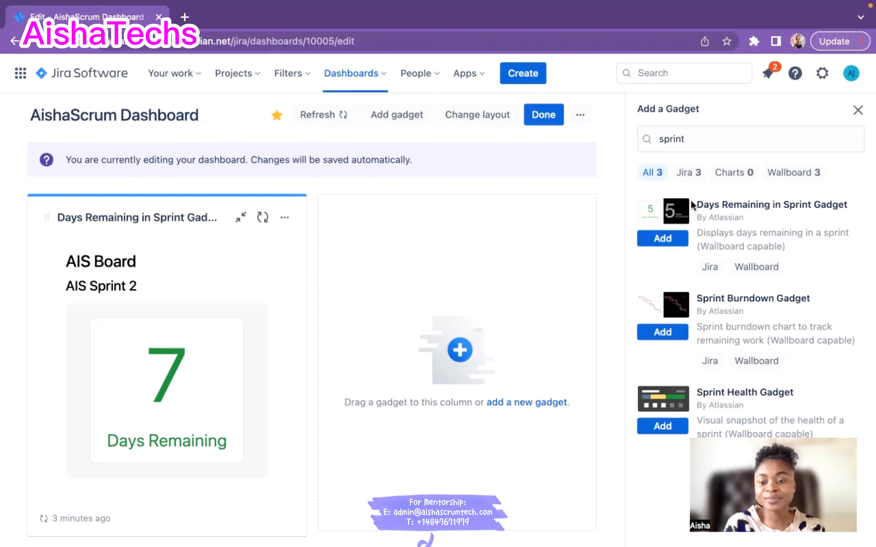
pyautogui.click(661, 427)
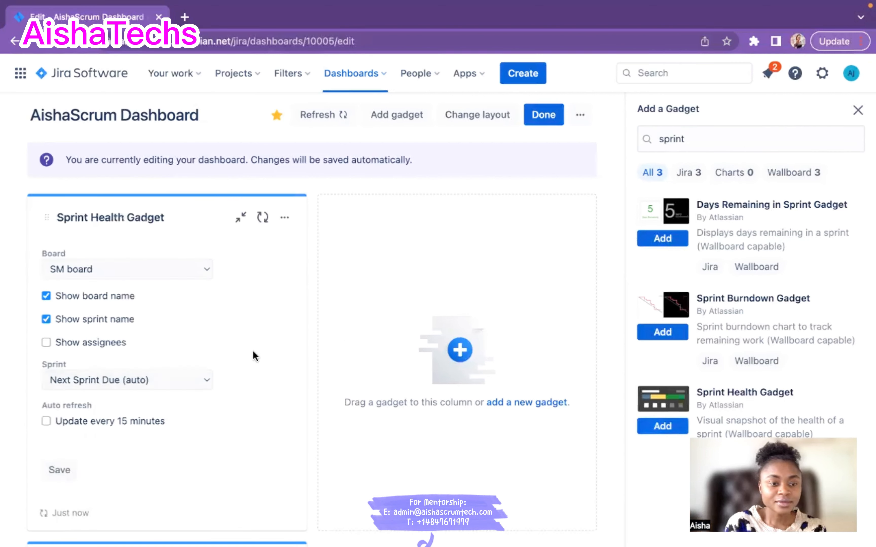
pyautogui.scroll(-5, 255, 357)
pyautogui.scroll(4, 256, 356)
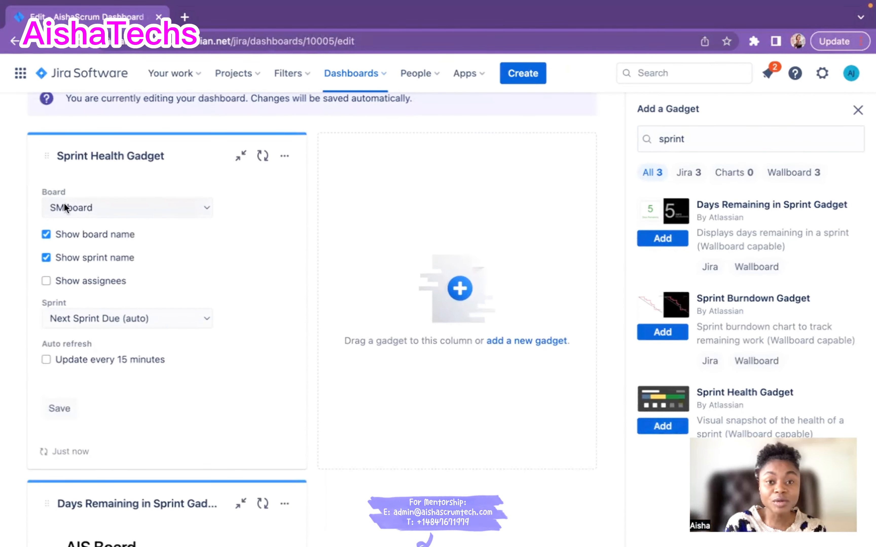
# - Set the Sprint Health Gadget to use AIS Board and AIS Sprint 2, with assignees shown
pyautogui.click(130, 213)
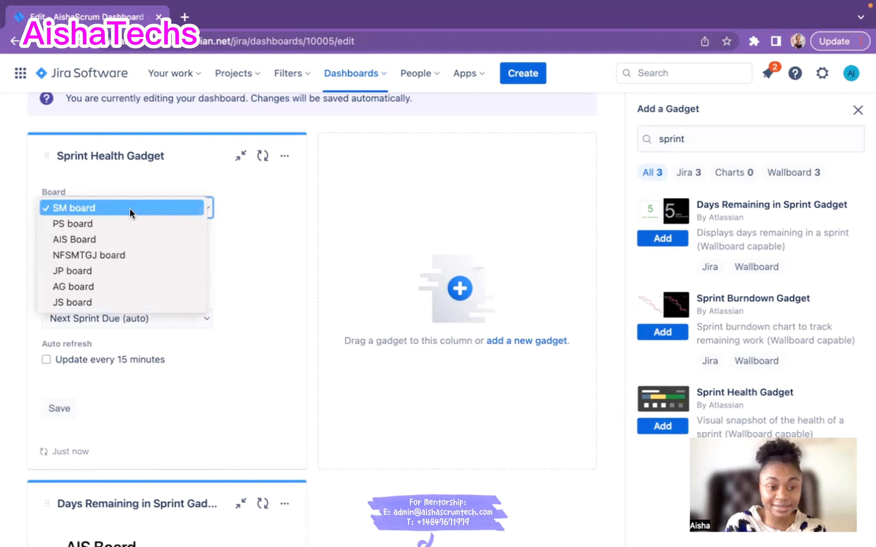
pyautogui.click(101, 238)
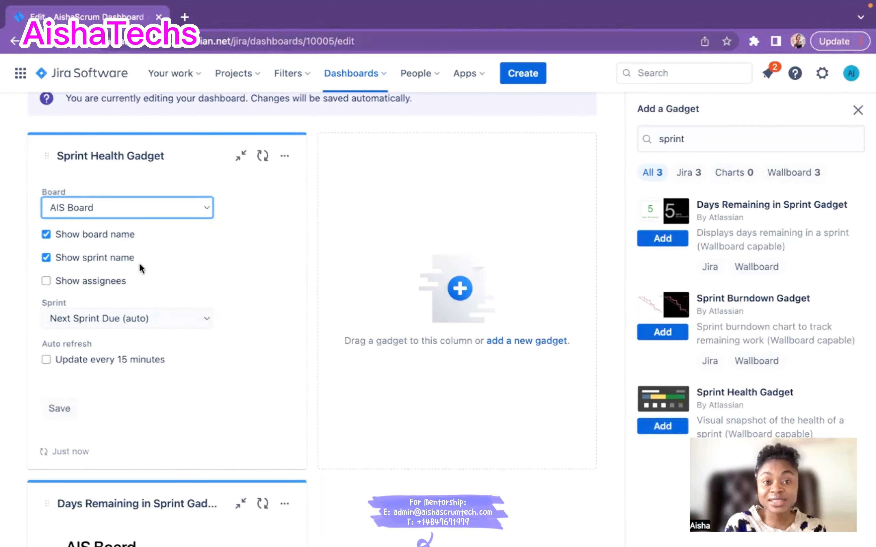
pyautogui.click(46, 281)
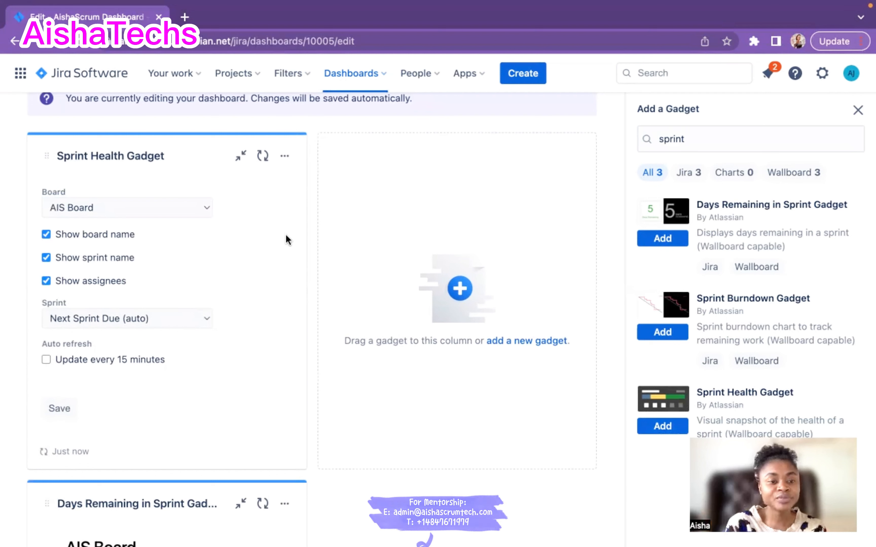
pyautogui.scroll(-2, 269, 257)
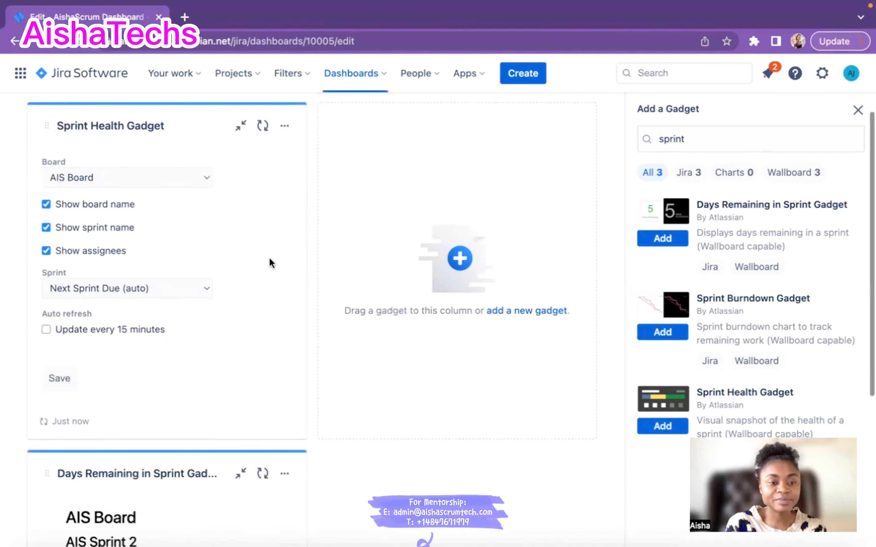
pyautogui.click(168, 290)
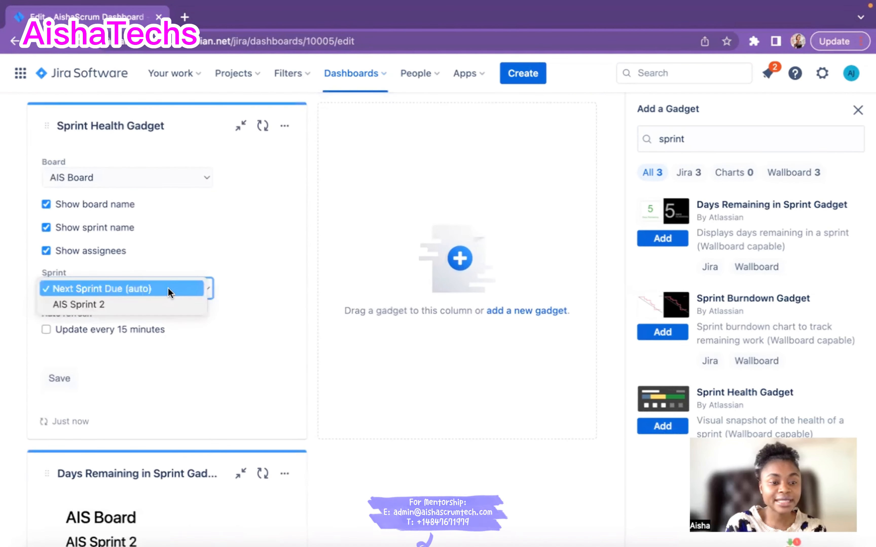
pyautogui.click(137, 307)
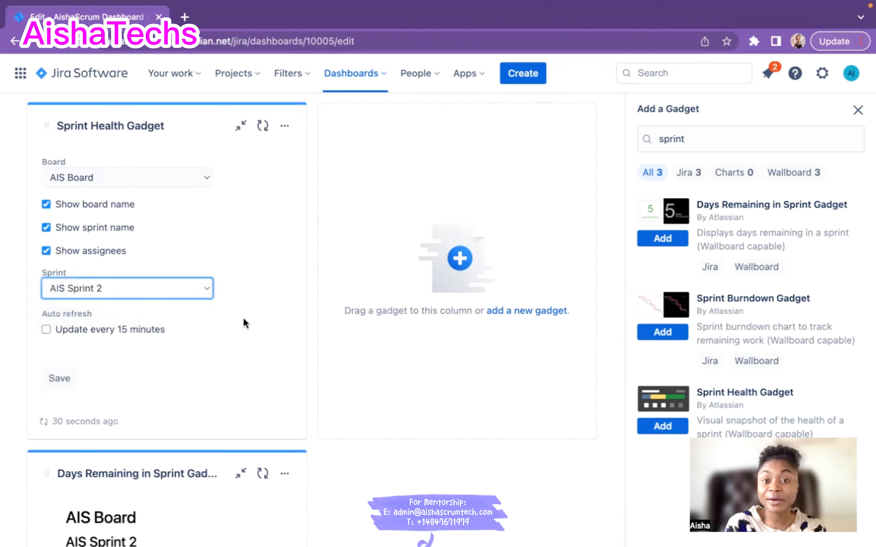
# - Enable updates every 15 minutes for the Sprint Health Gadget, save it and view the resulting sprint progress
pyautogui.scroll(-1, 243, 317)
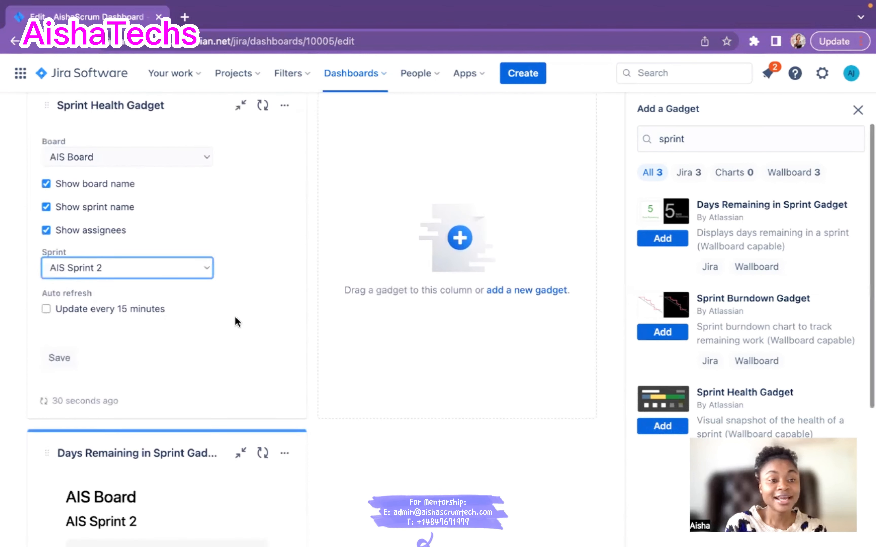
pyautogui.click(44, 307)
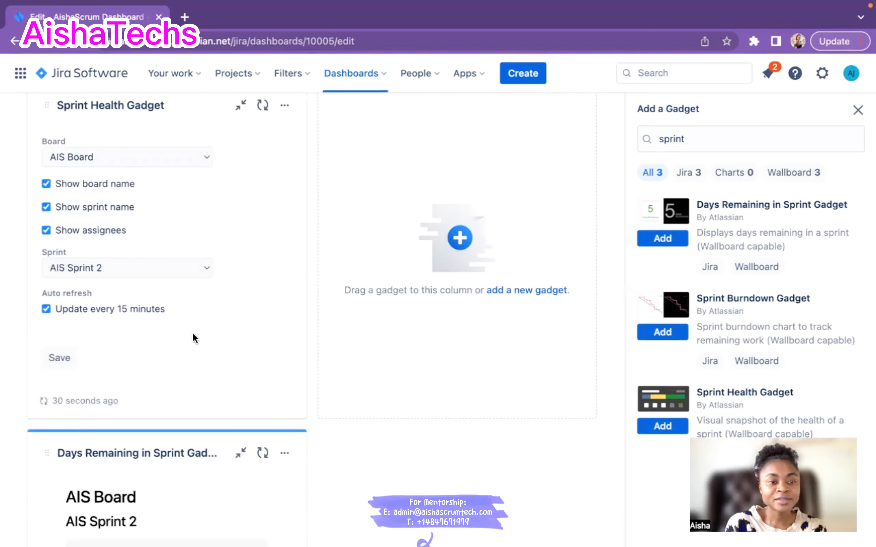
pyautogui.scroll(3, 245, 232)
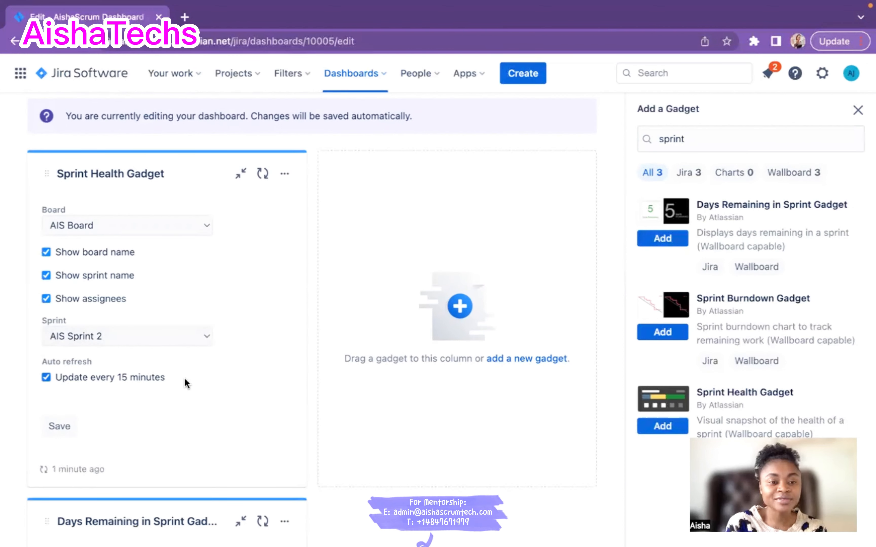
pyautogui.scroll(-1, 185, 378)
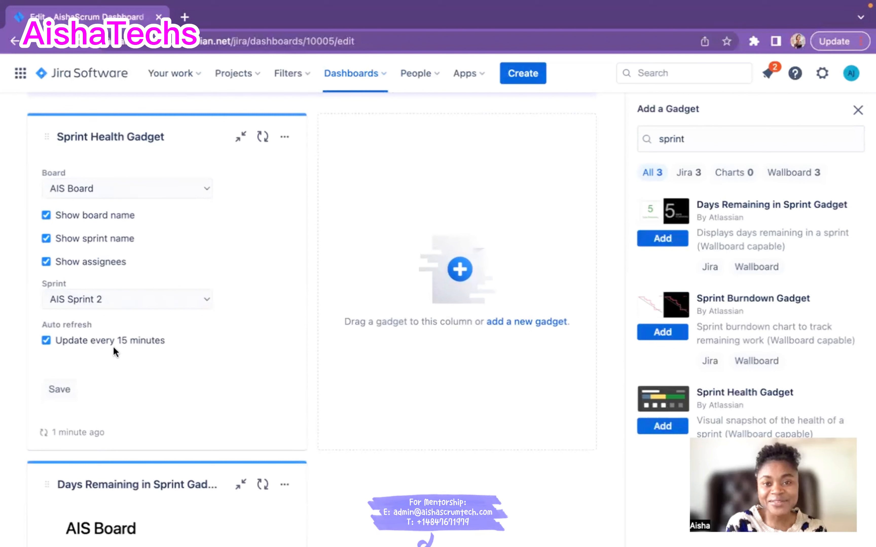
pyautogui.click(60, 391)
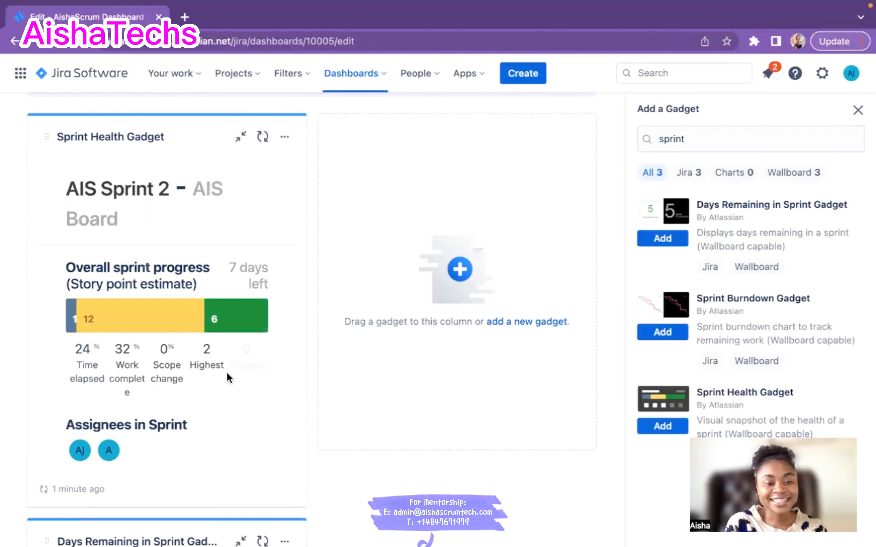
pyautogui.scroll(-2, 227, 373)
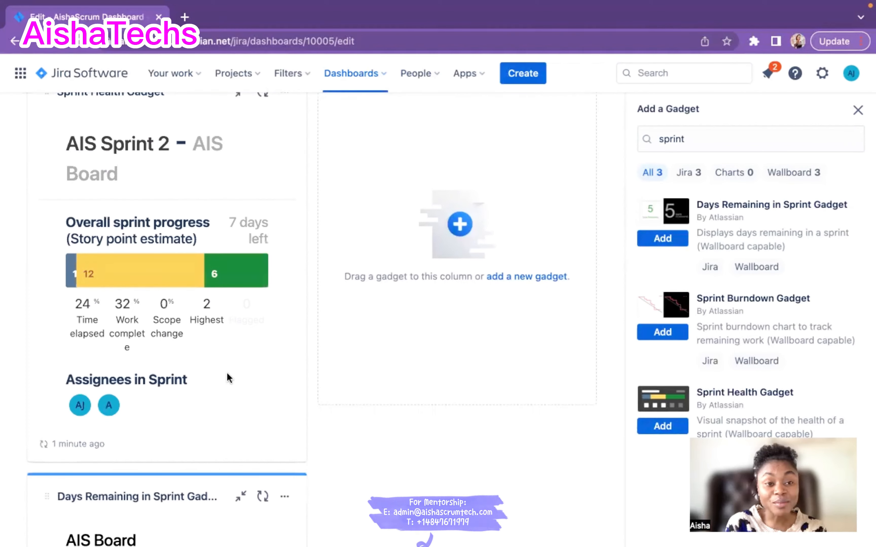
pyautogui.scroll(2, 227, 372)
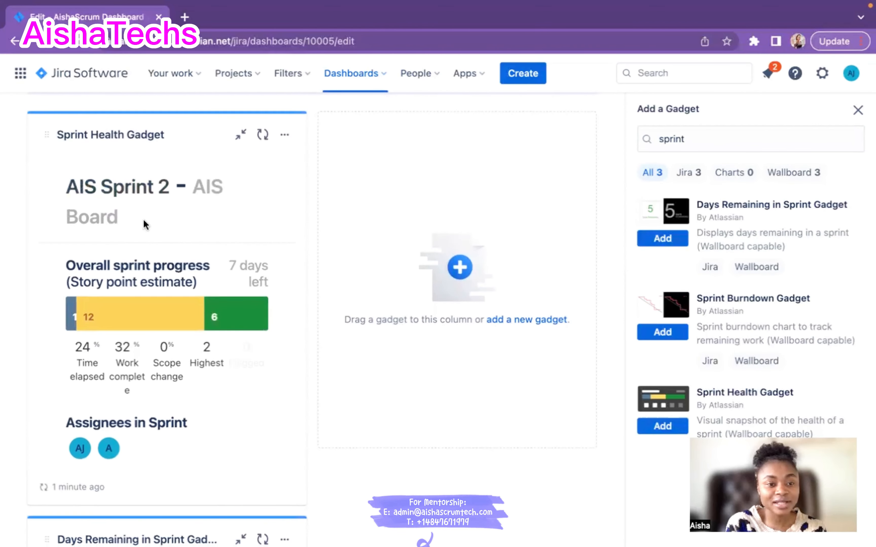
# - Add the Sprint Burndown Gadget to the dashboard and set it to AIS Board with the board name shown
pyautogui.scroll(-3, 146, 225)
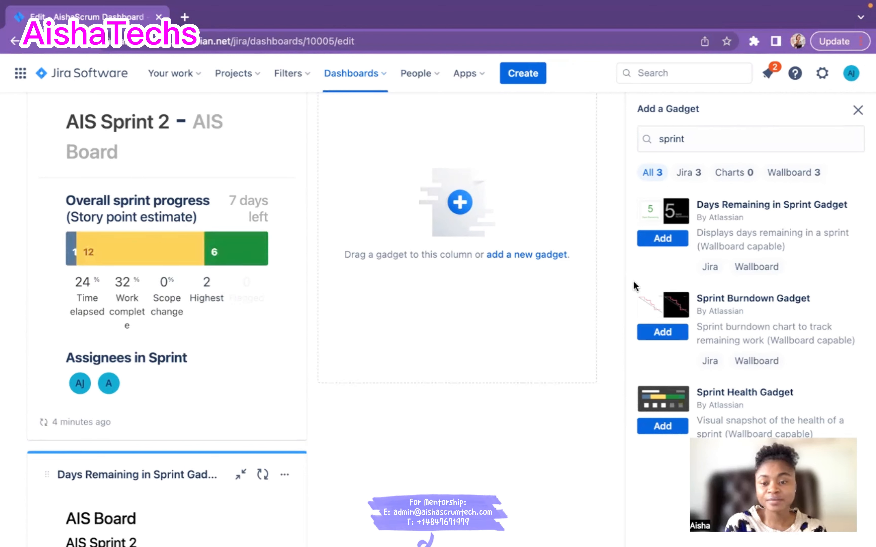
pyautogui.click(659, 336)
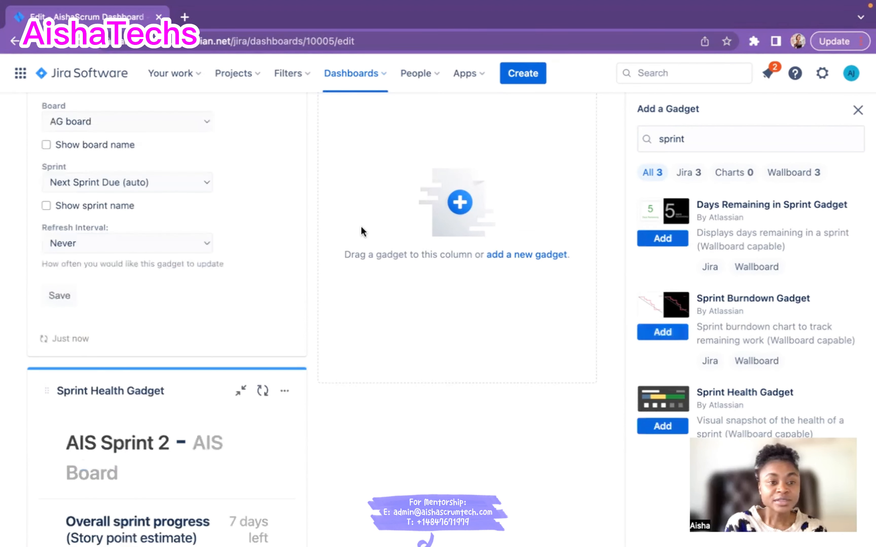
pyautogui.scroll(3, 261, 162)
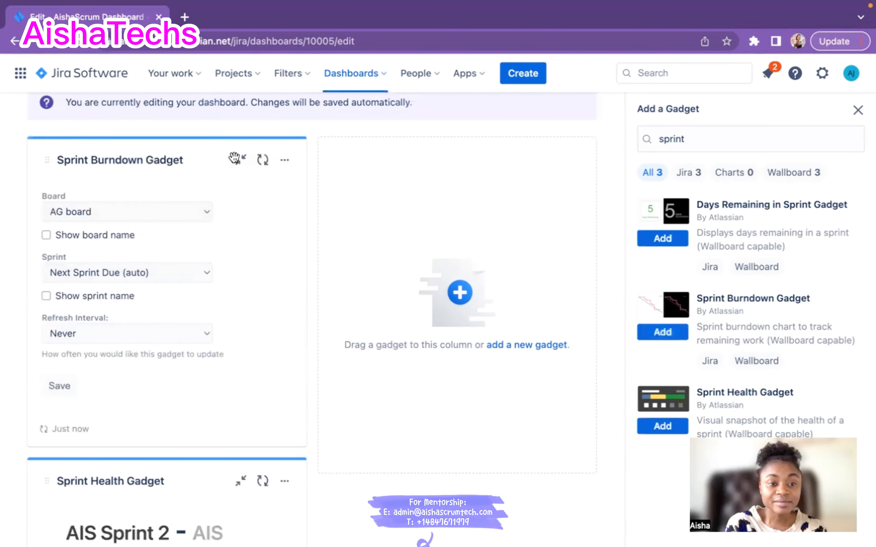
pyautogui.click(170, 217)
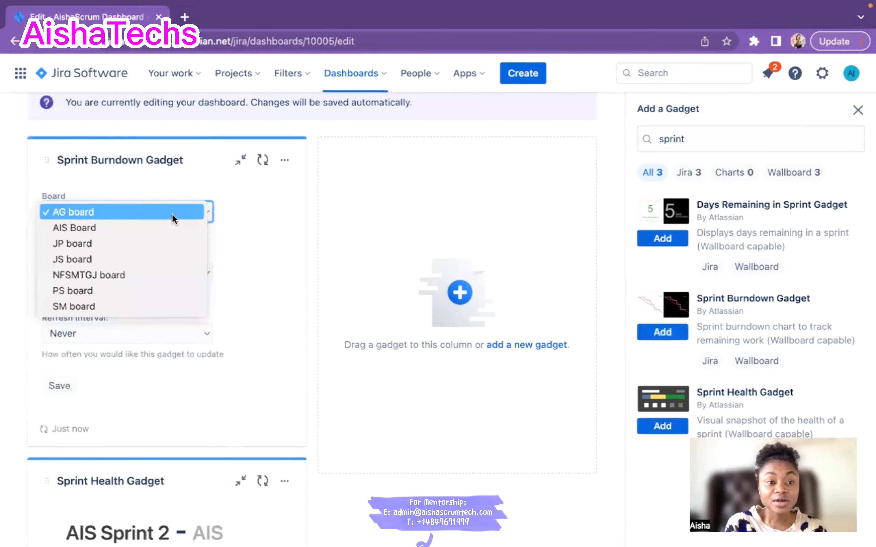
pyautogui.click(144, 229)
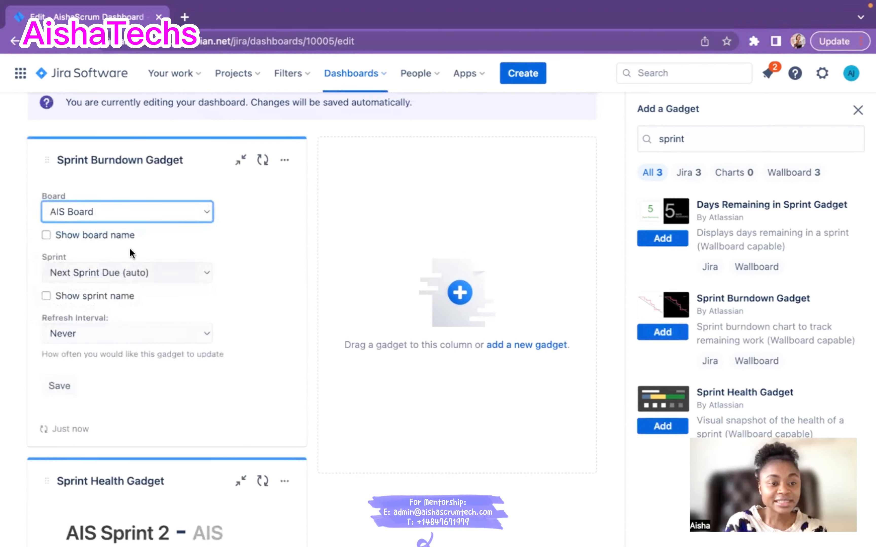
pyautogui.click(46, 236)
# - Select AIS Sprint 2 as the Sprint Burndown Gadget's sprint and show the sprint name
pyautogui.scroll(-1, 231, 238)
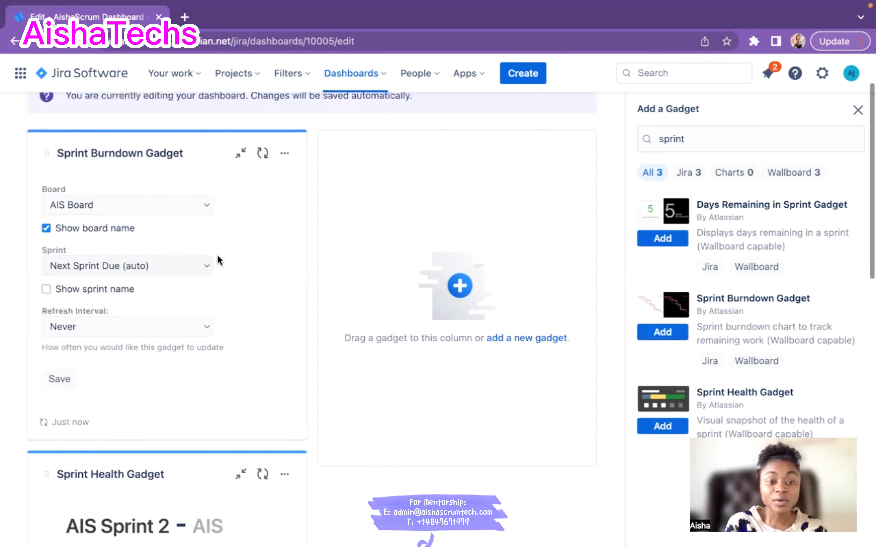
pyautogui.click(205, 266)
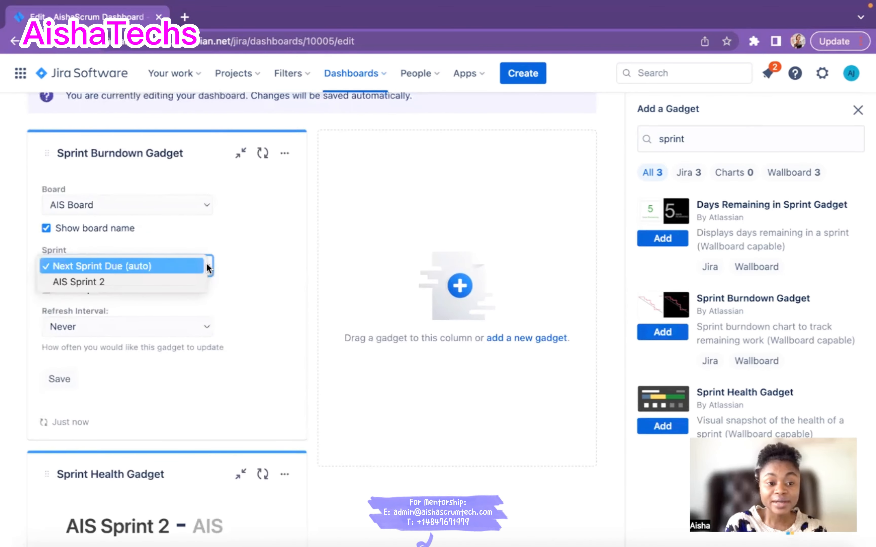
pyautogui.click(177, 286)
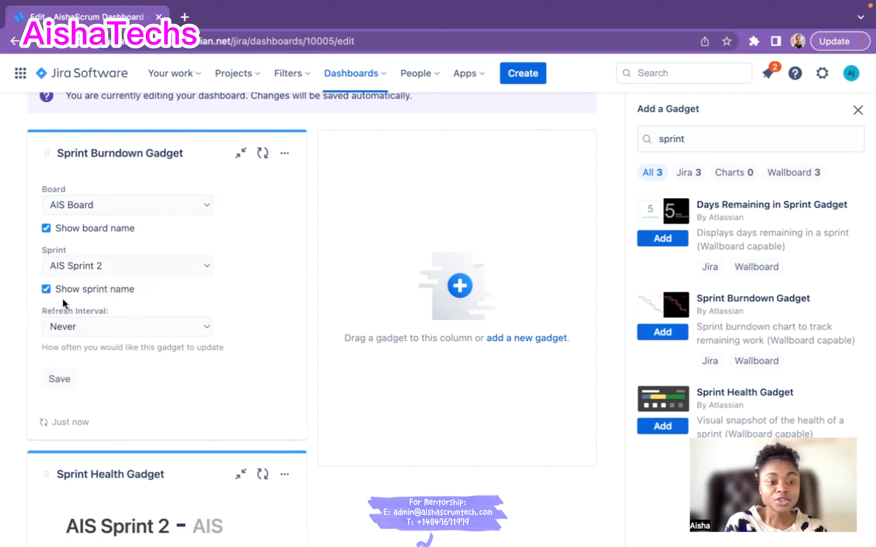
# - Set the Sprint Burndown Gadget's refresh interval to Every 15 Minutes and save the gadget
pyautogui.scroll(-2, 246, 284)
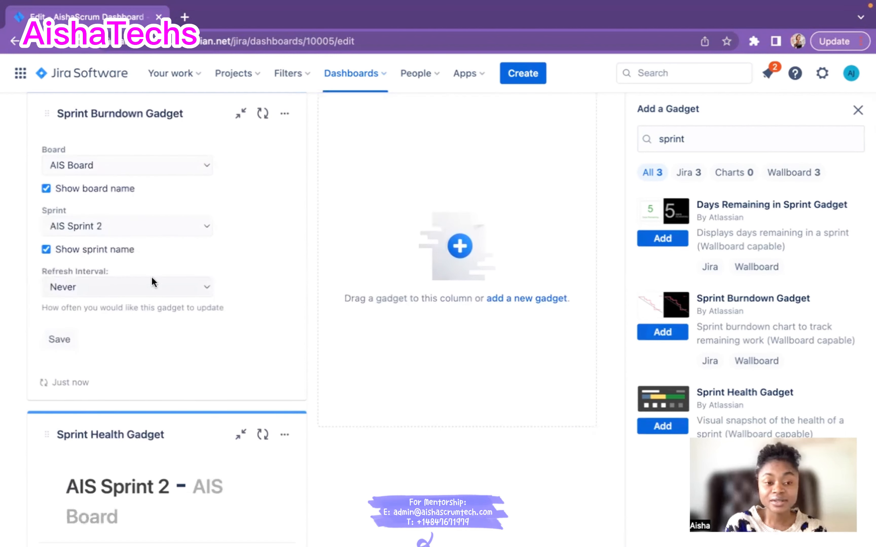
pyautogui.click(206, 287)
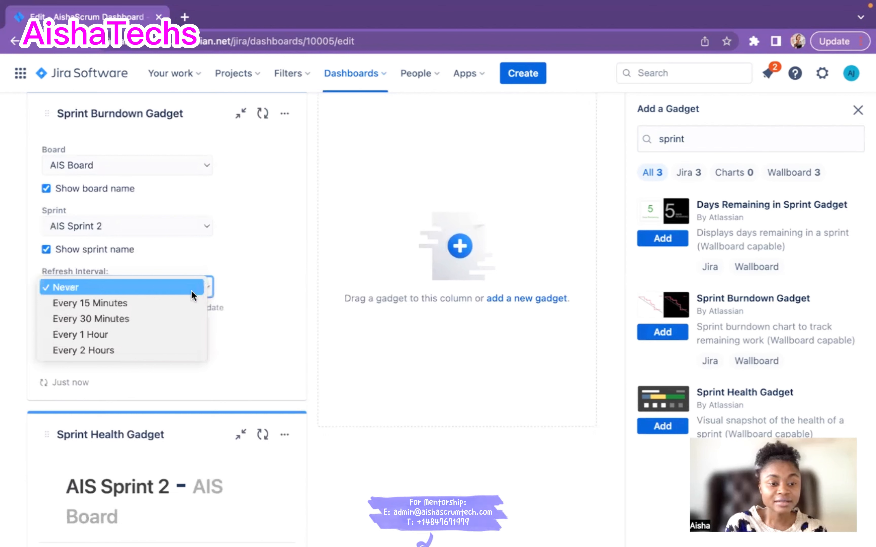
pyautogui.click(187, 303)
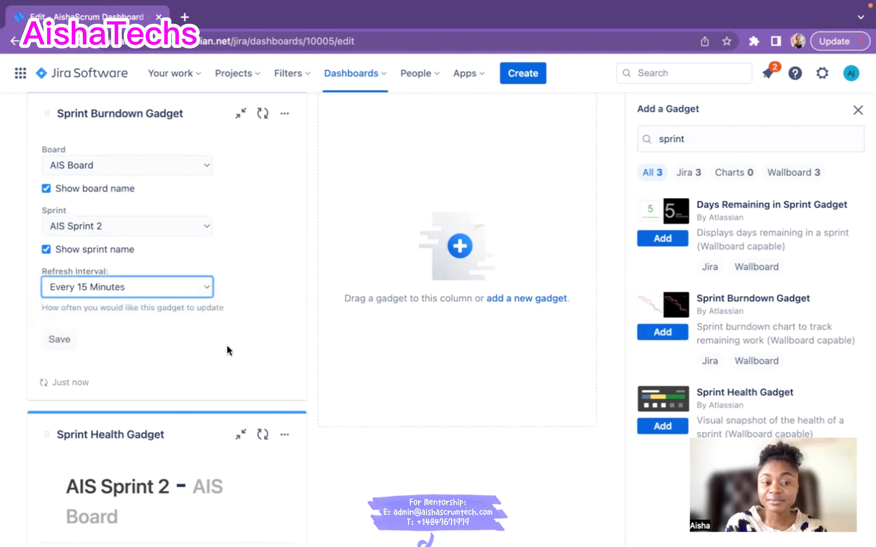
pyautogui.click(207, 288)
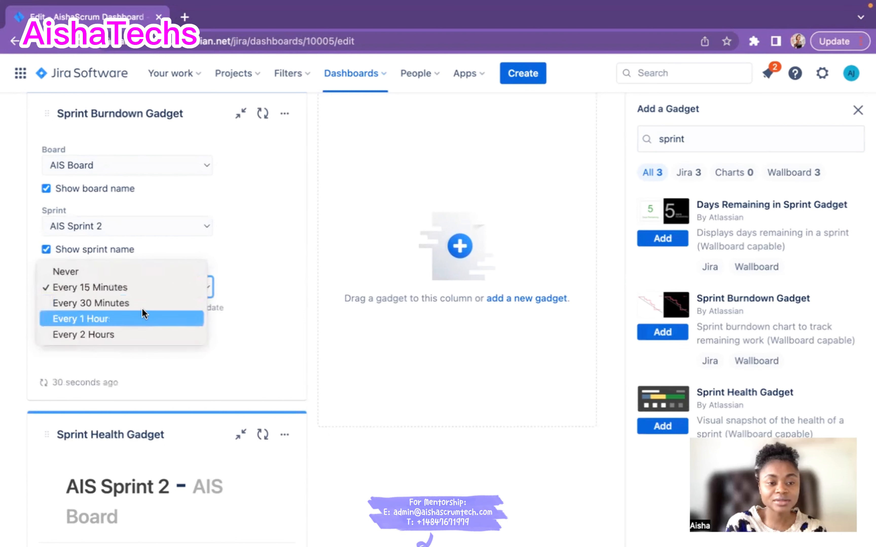
pyautogui.click(239, 335)
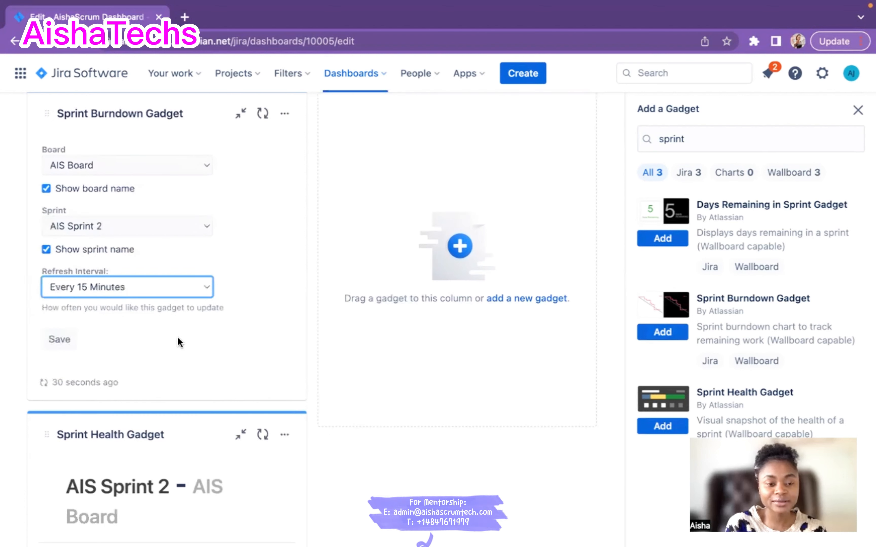
pyautogui.click(58, 348)
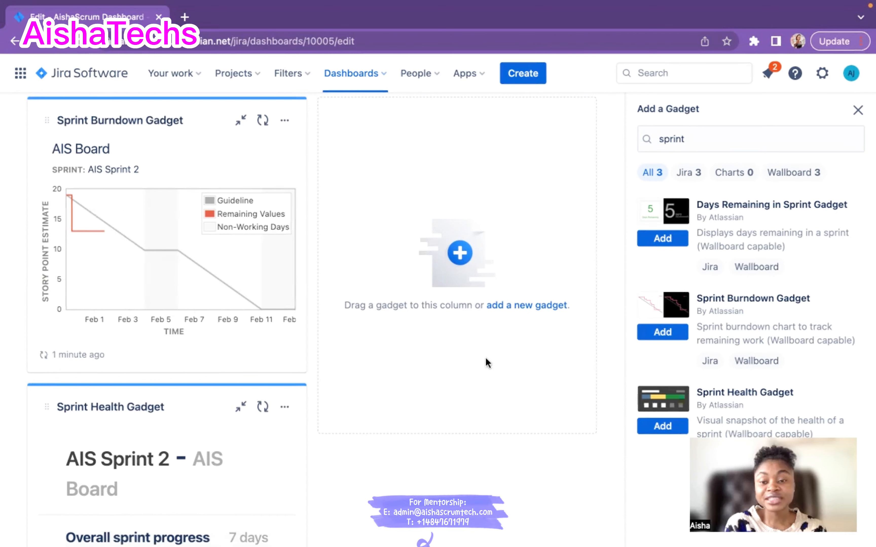
# - Search the gadgets for "two" and add Two Dimensional Filter Statistics to the dashboard
pyautogui.scroll(1, 492, 330)
pyautogui.scroll(2, 495, 336)
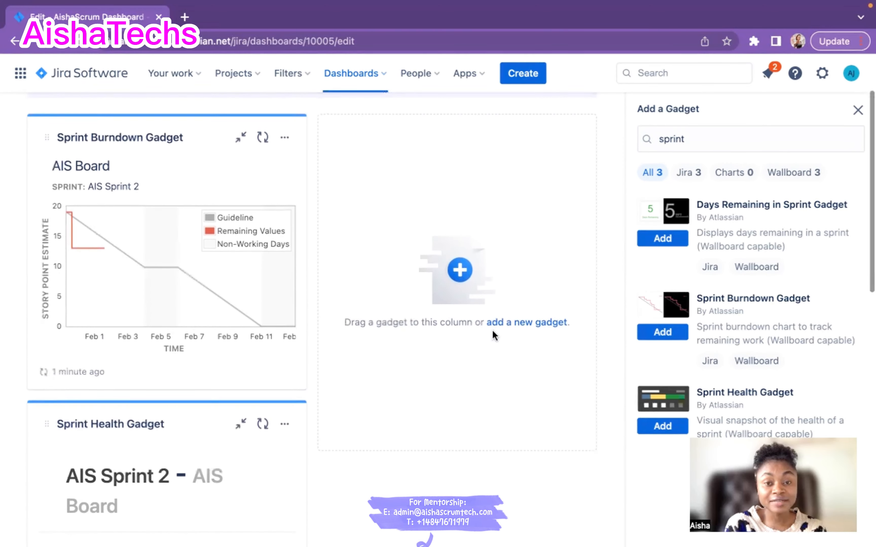
pyautogui.scroll(1, 492, 330)
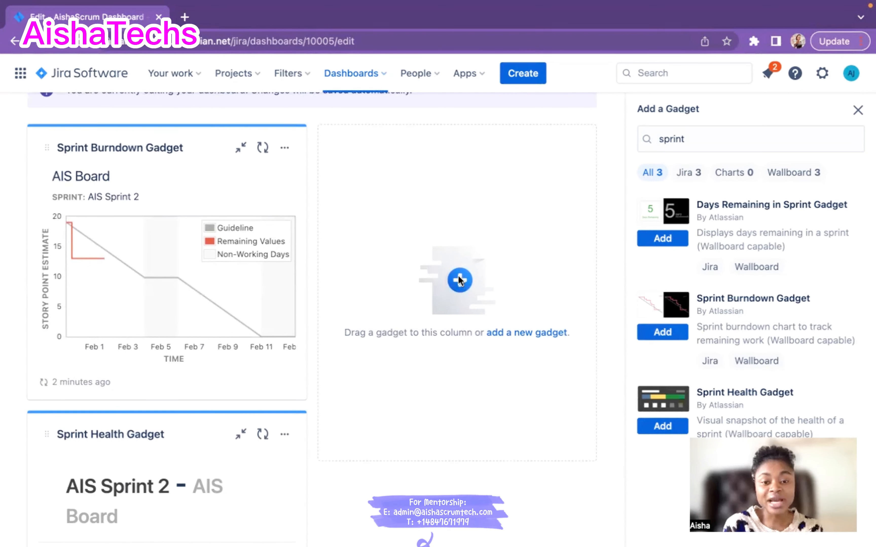
pyautogui.click(701, 138)
pyautogui.press('BackSpace')
pyautogui.press('BackSpace')
pyautogui.press('BackSpace')
pyautogui.press('BackSpace')
pyautogui.press('BackSpace')
pyautogui.press('BackSpace')
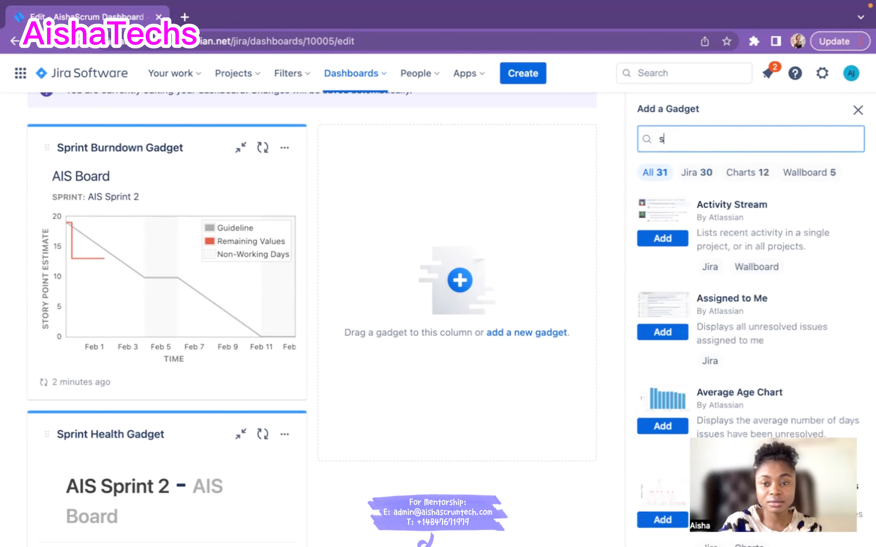
pyautogui.write('two')
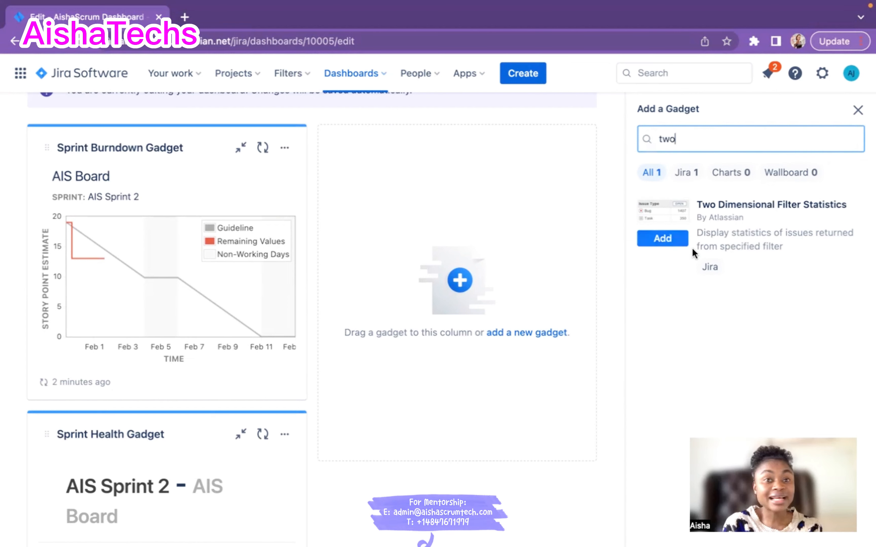
pyautogui.click(664, 239)
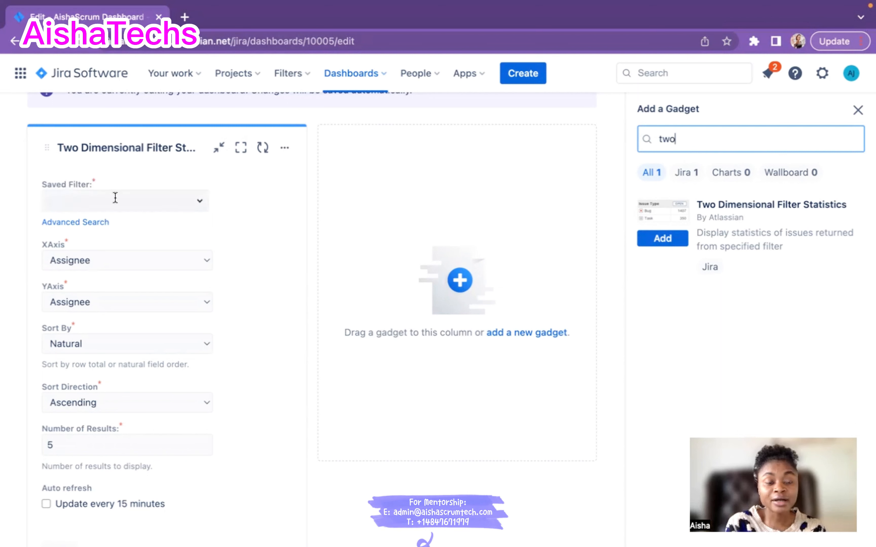
# - Choose AishaTech Sprint as the saved filter for the Two Dimensional Filter Statistics gadget
pyautogui.click(199, 202)
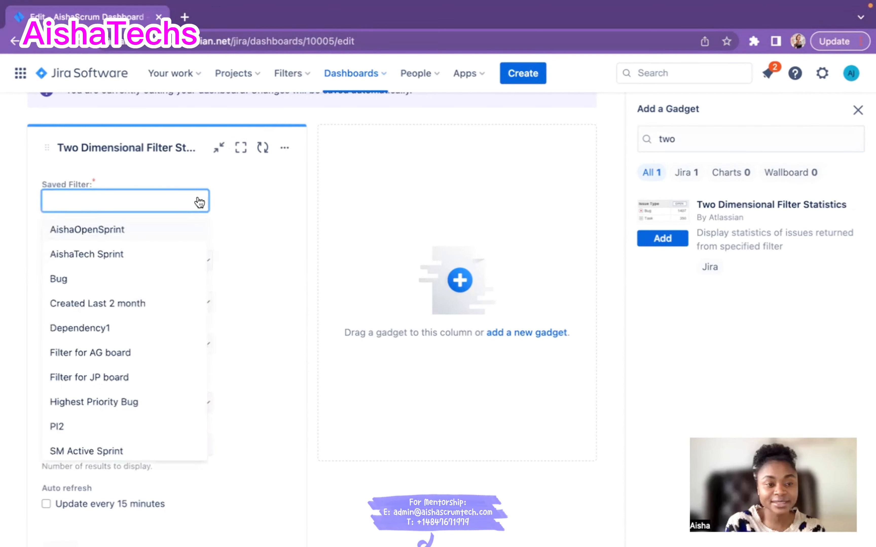
pyautogui.click(115, 258)
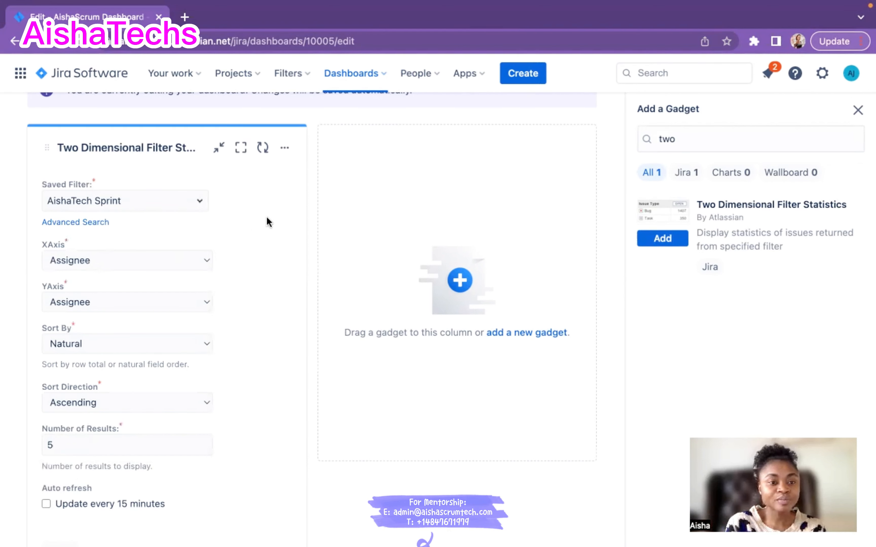
pyautogui.scroll(-2, 257, 240)
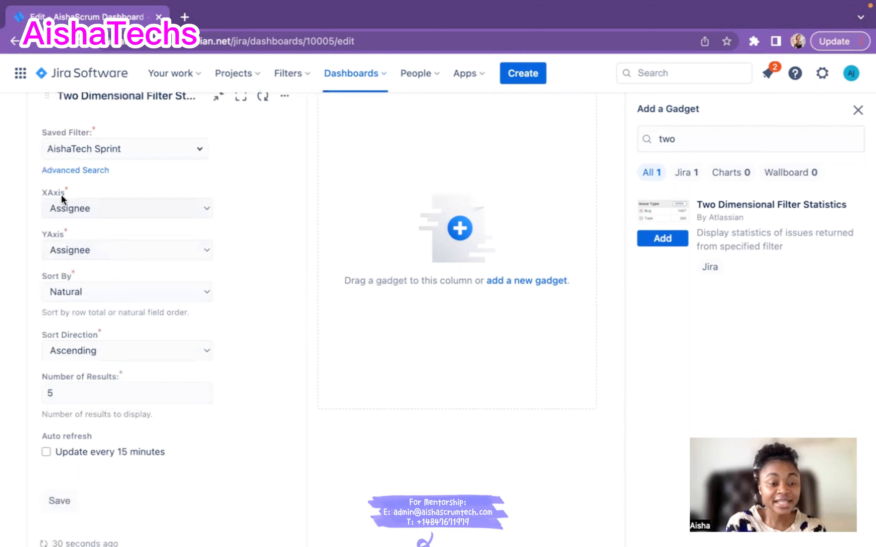
# - Set the X axis of the Two Dimensional Filter Statistics gadget to Status
pyautogui.click(152, 209)
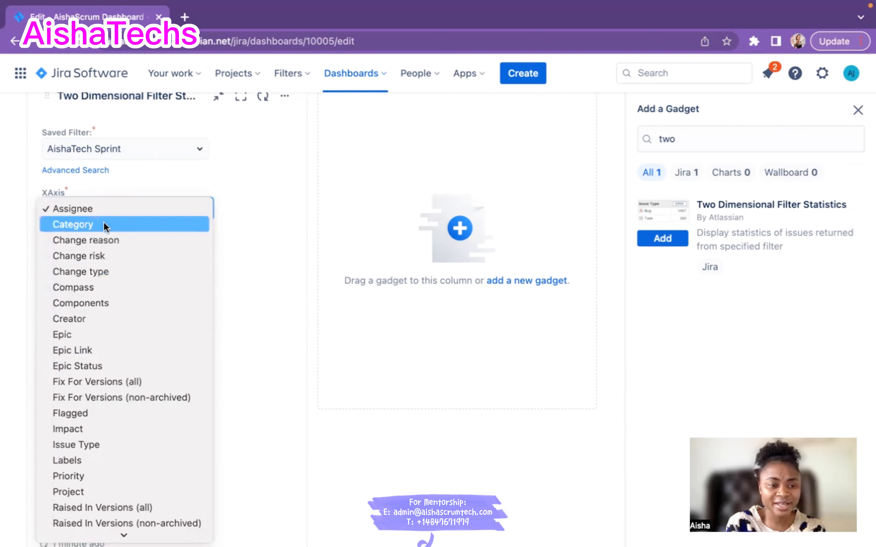
pyautogui.scroll(-3, 115, 430)
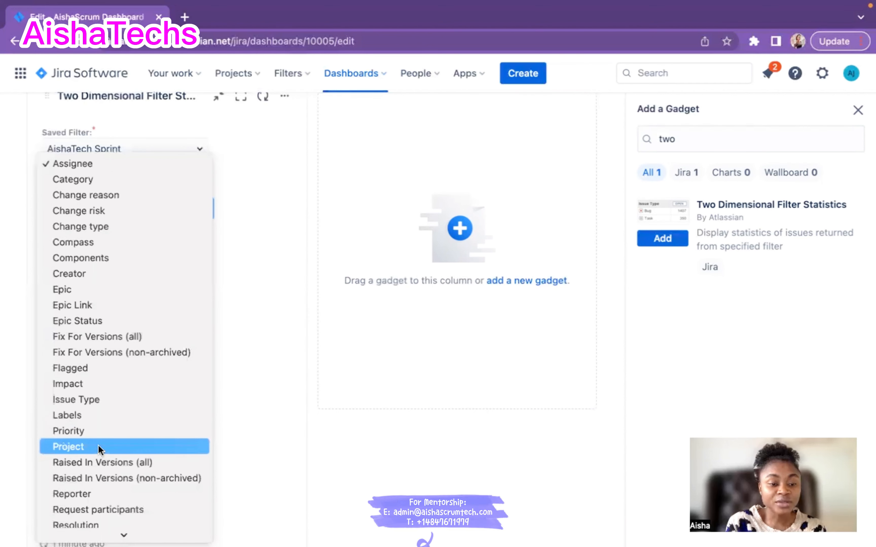
pyautogui.scroll(-2, 149, 408)
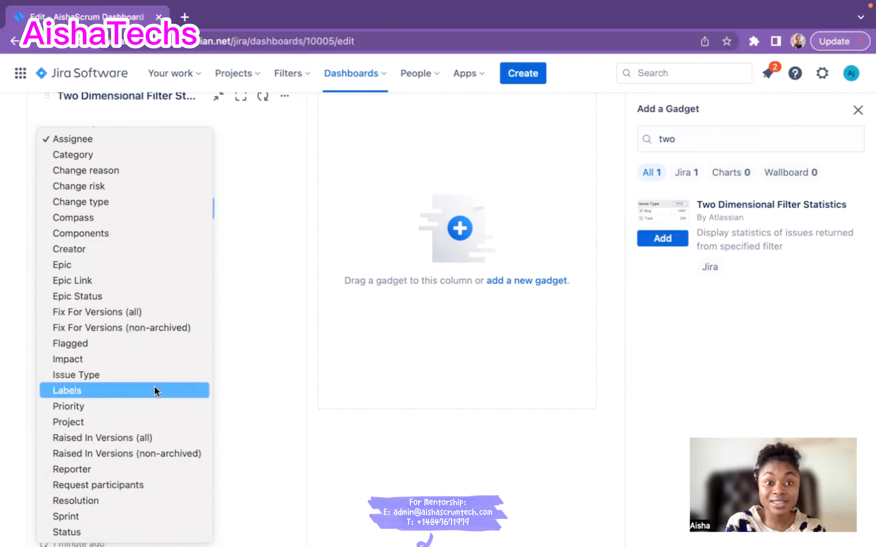
pyautogui.click(100, 532)
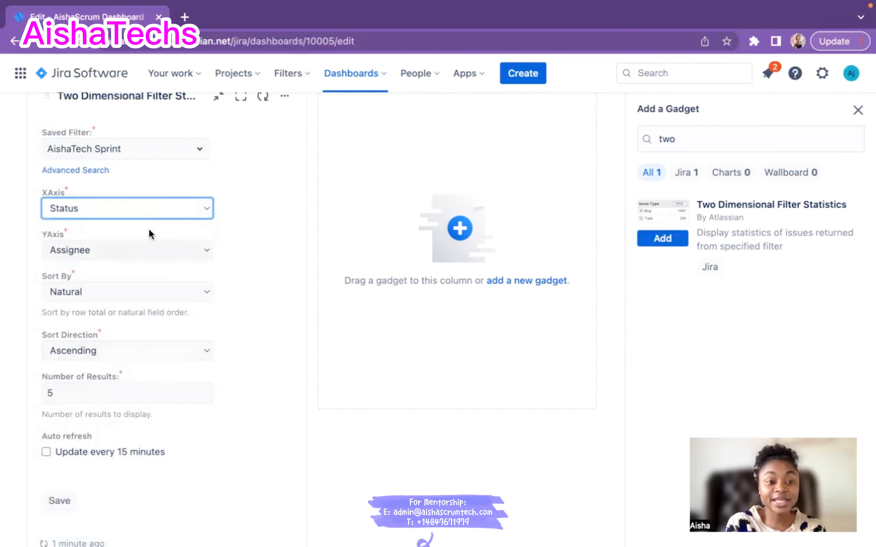
pyautogui.scroll(-15, 245, 301)
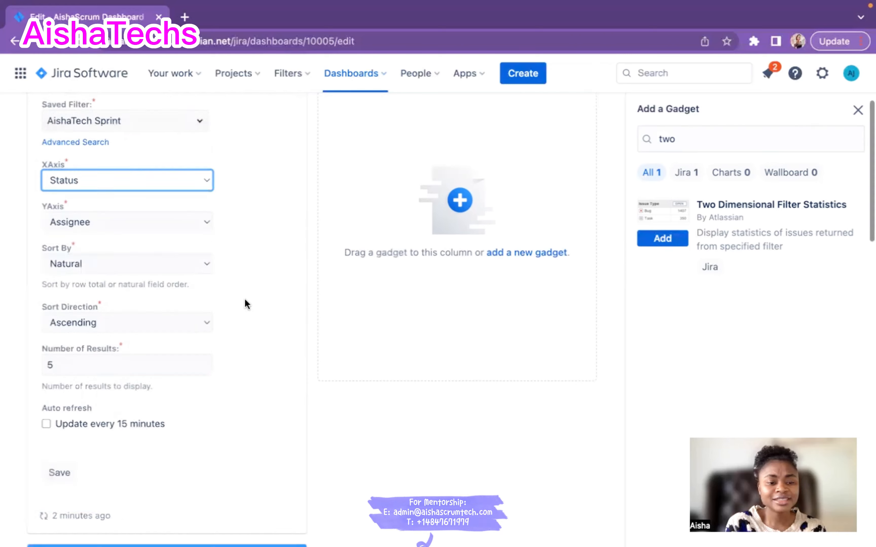
pyautogui.scroll(-10, 244, 301)
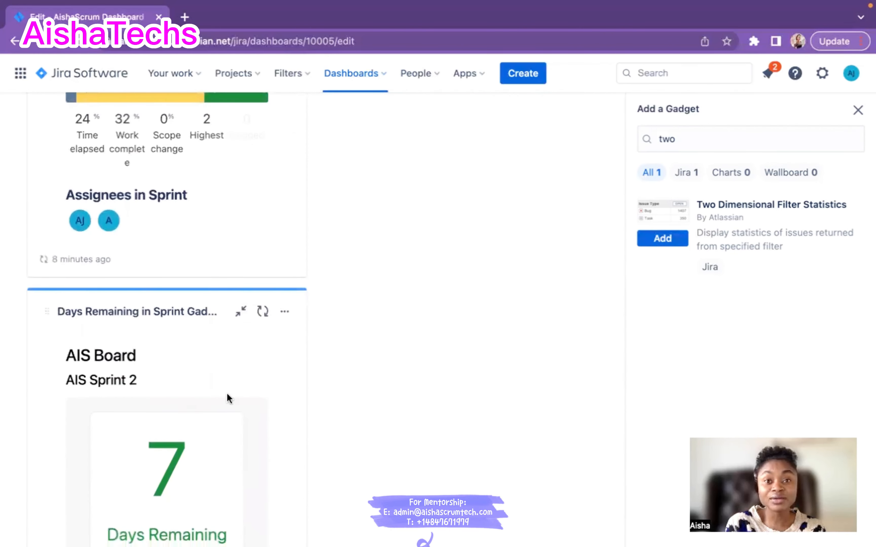
pyautogui.scroll(10, 214, 318)
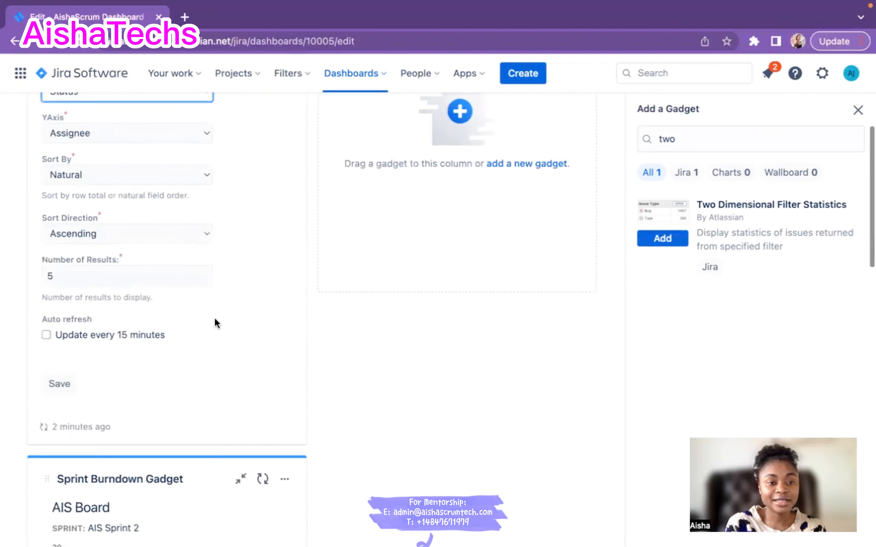
pyautogui.scroll(6, 216, 322)
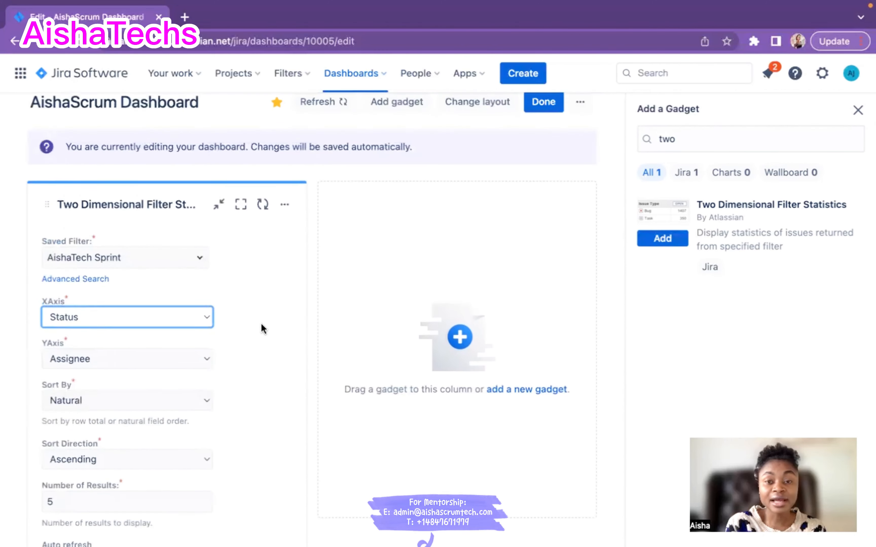
pyautogui.scroll(-3, 264, 328)
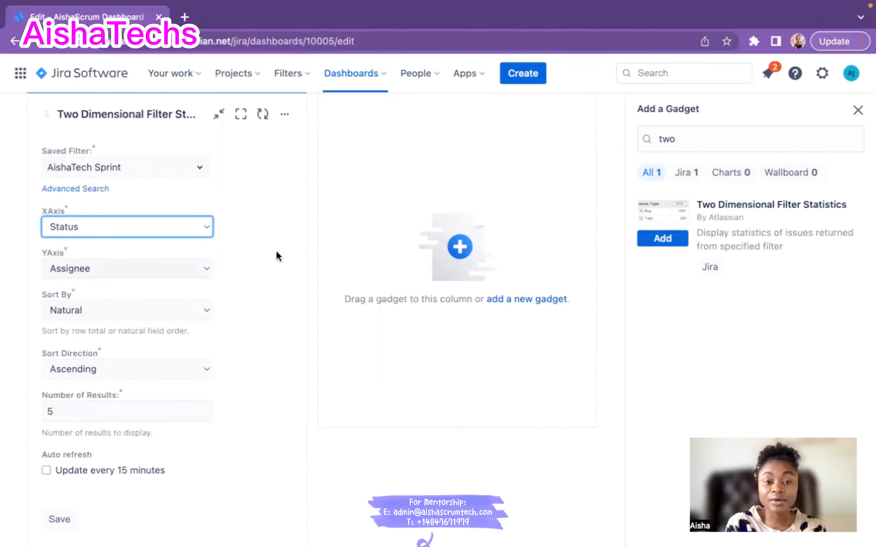
pyautogui.scroll(-1, 277, 252)
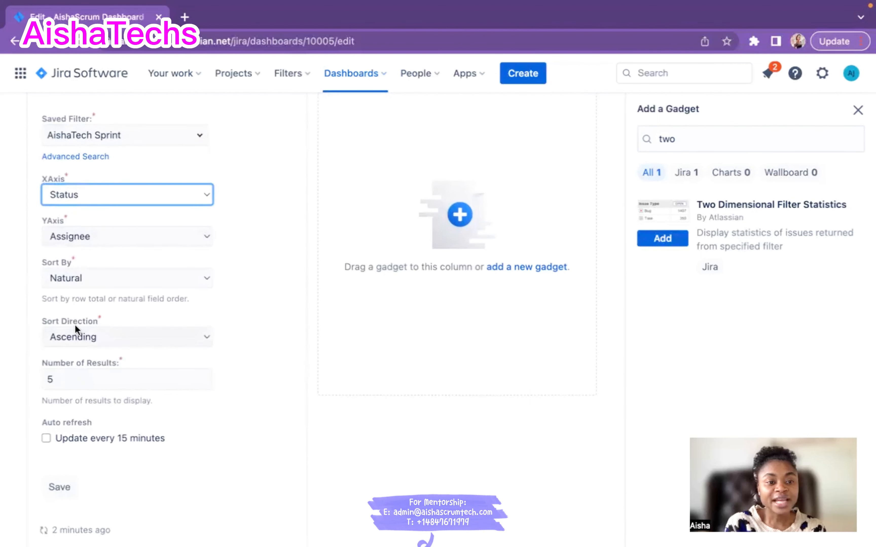
# - Check the gadget's Sort By and Sort Direction options, keeping Natural and Ascending
pyautogui.scroll(-2, 225, 257)
pyautogui.click(172, 240)
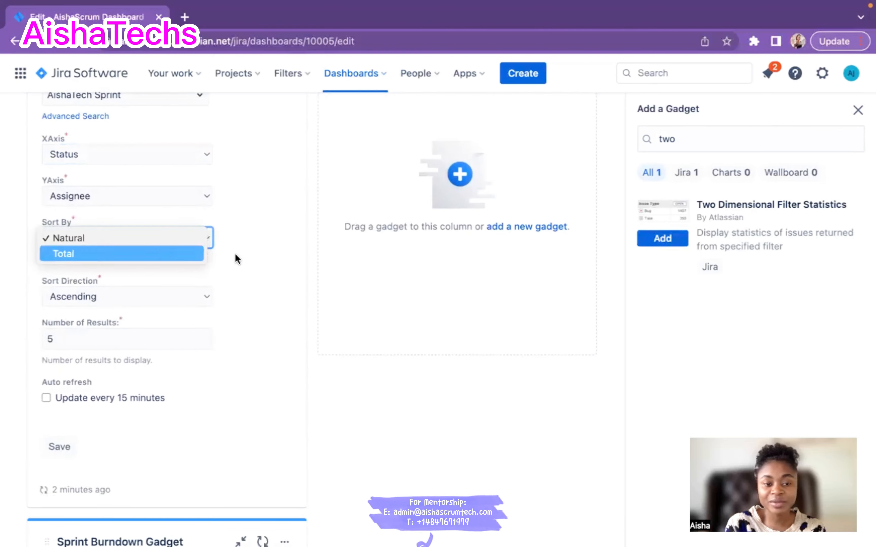
pyautogui.click(243, 267)
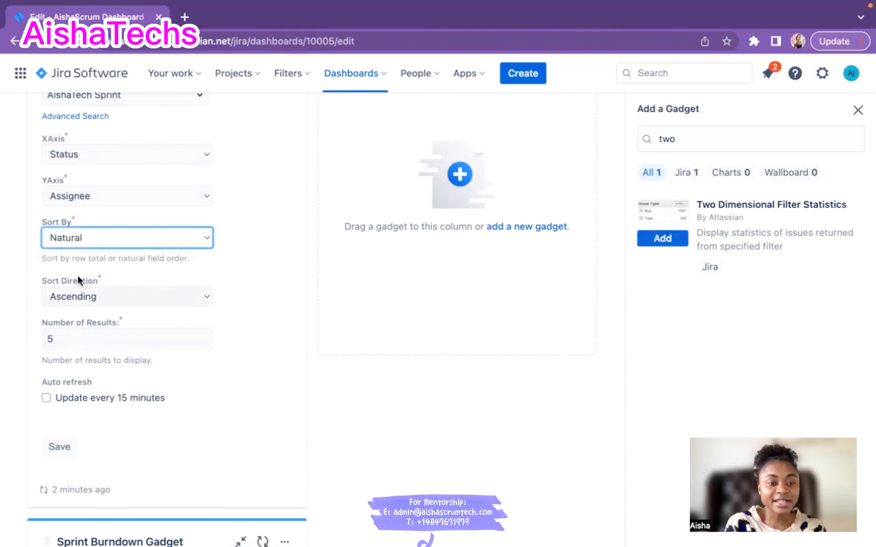
pyautogui.scroll(-1, 239, 271)
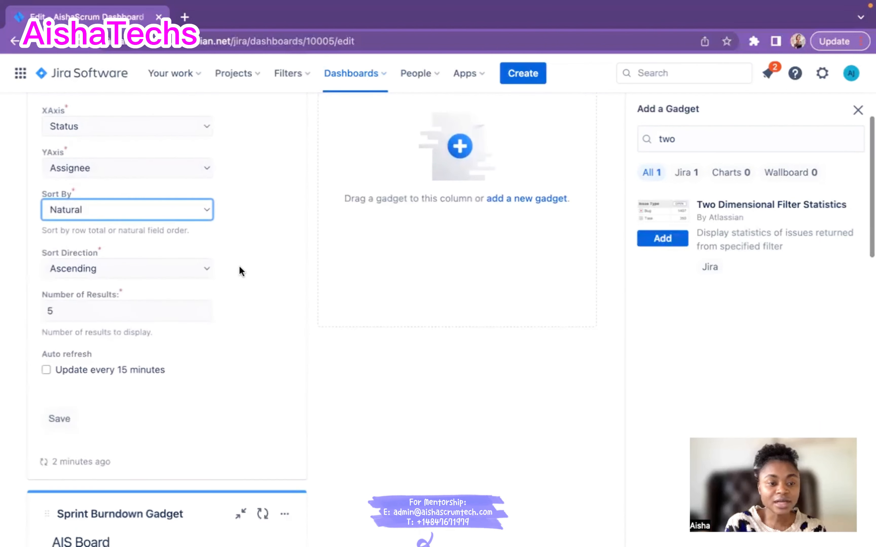
pyautogui.click(205, 267)
pyautogui.click(257, 265)
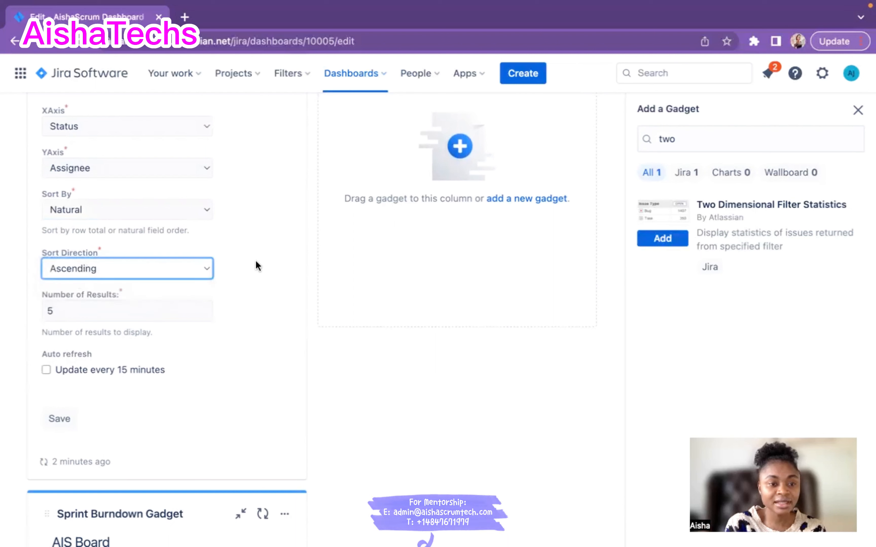
# - Set the gadget's number of results to 10 and turn on automatic updating every 15 minutes
pyautogui.scroll(1, 255, 234)
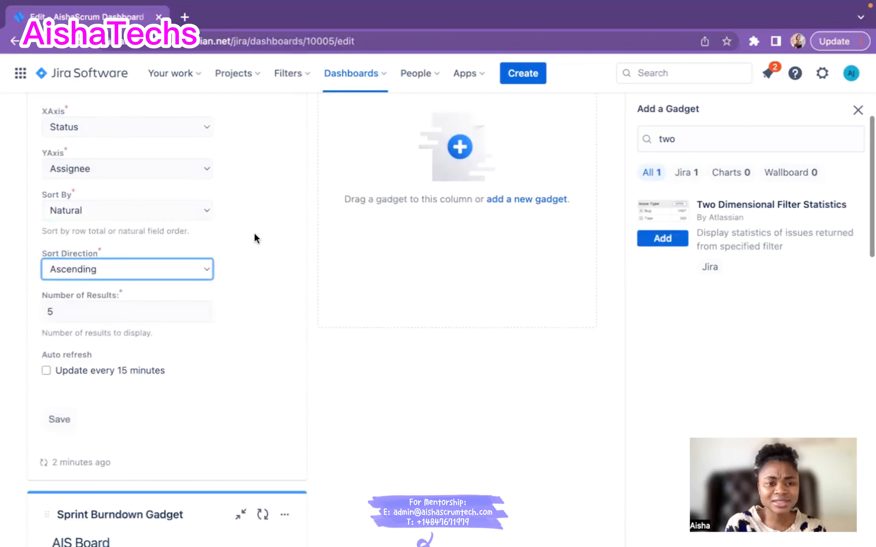
pyautogui.scroll(3, 256, 238)
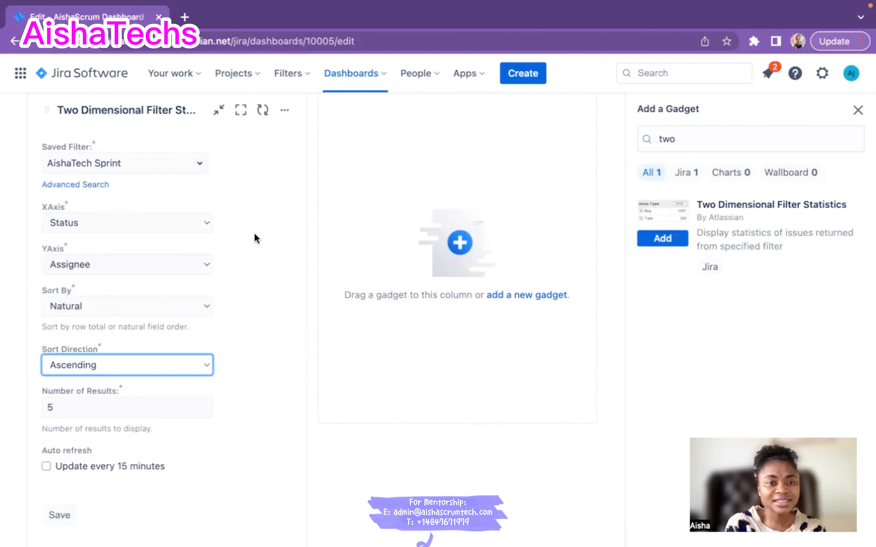
pyautogui.scroll(-2, 256, 238)
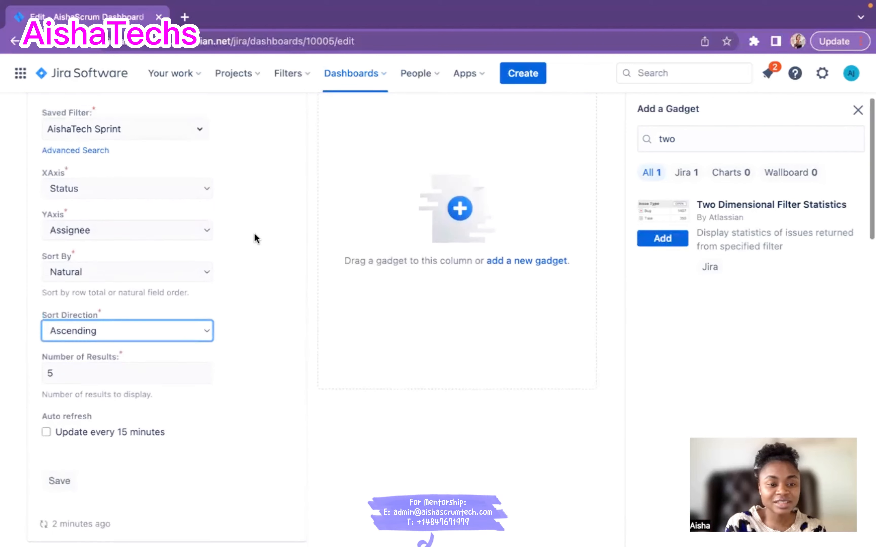
pyautogui.click(77, 358)
pyautogui.press('BackSpace')
pyautogui.write('10')
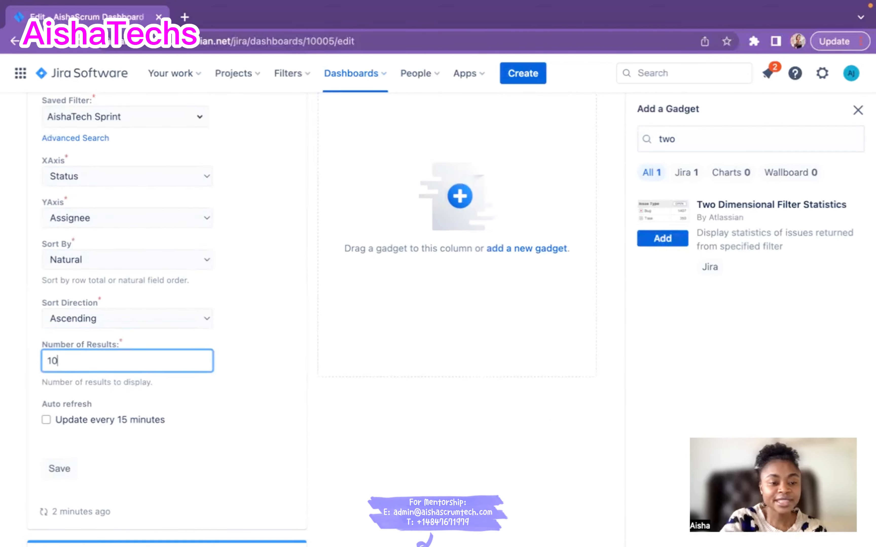
pyautogui.click(259, 392)
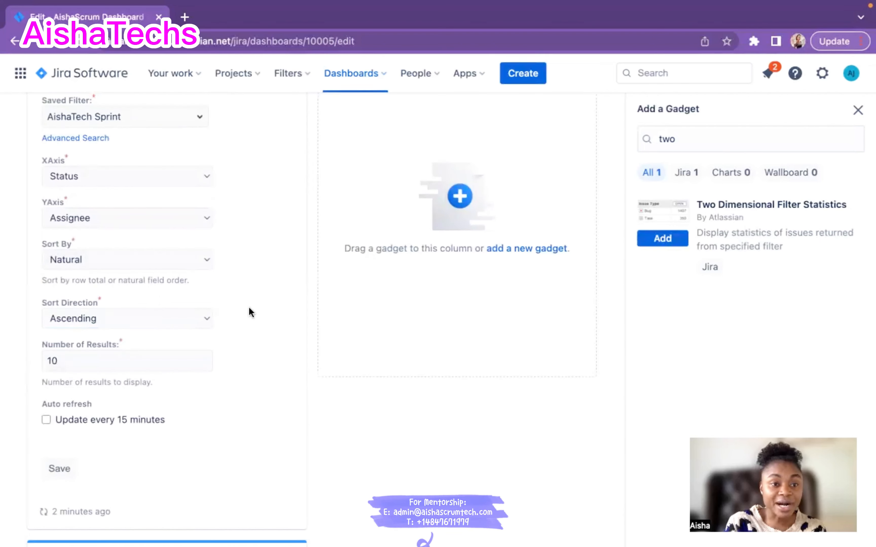
pyautogui.scroll(-2, 254, 412)
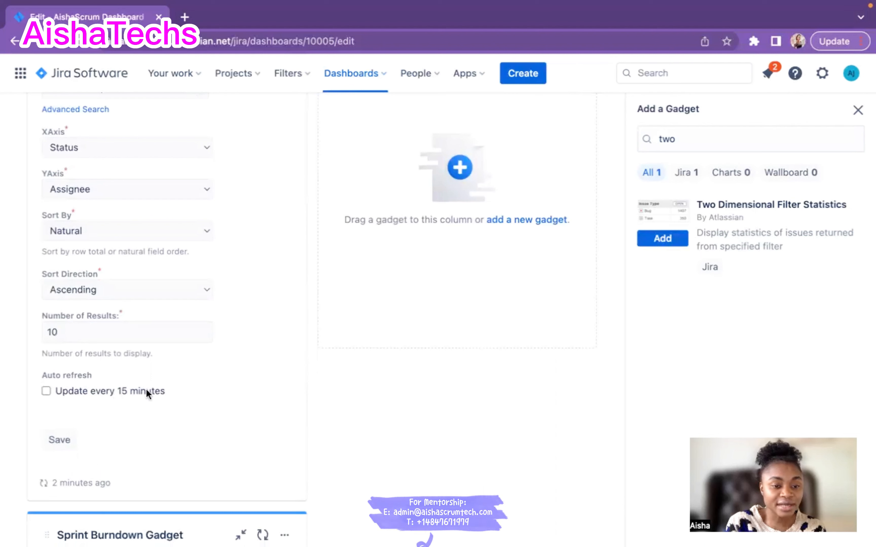
pyautogui.click(45, 391)
# - Keep Assignee as the Y axis after checking its options and save the Two Dimensional Filter Statistics gadget
pyautogui.scroll(3, 244, 310)
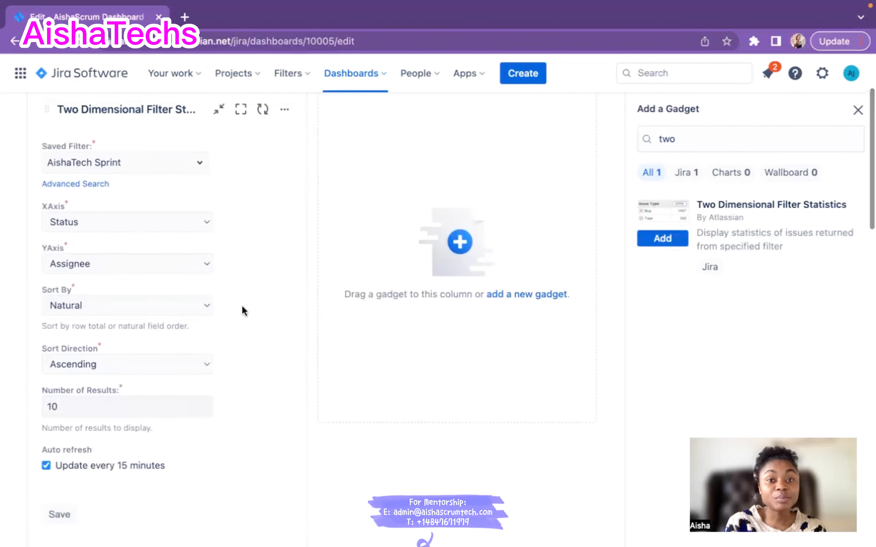
pyautogui.scroll(1, 244, 310)
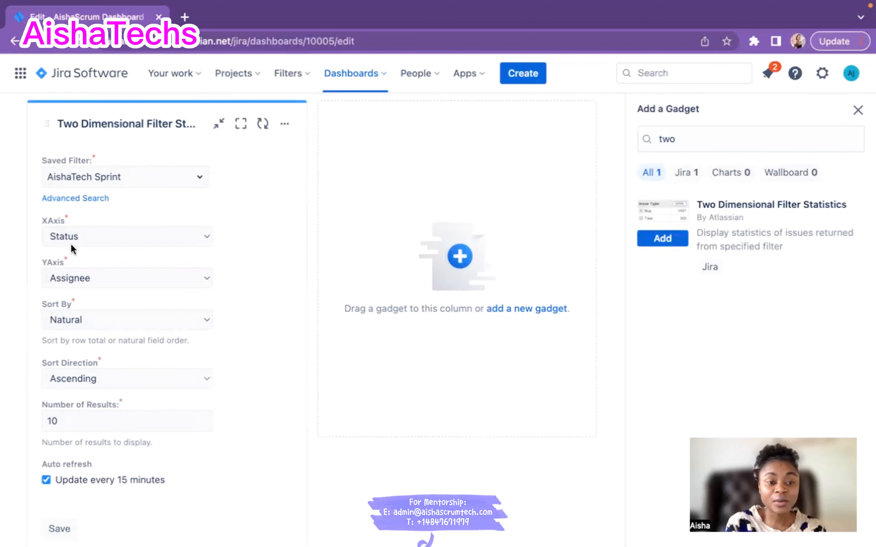
pyautogui.click(205, 280)
pyautogui.scroll(-5, 170, 405)
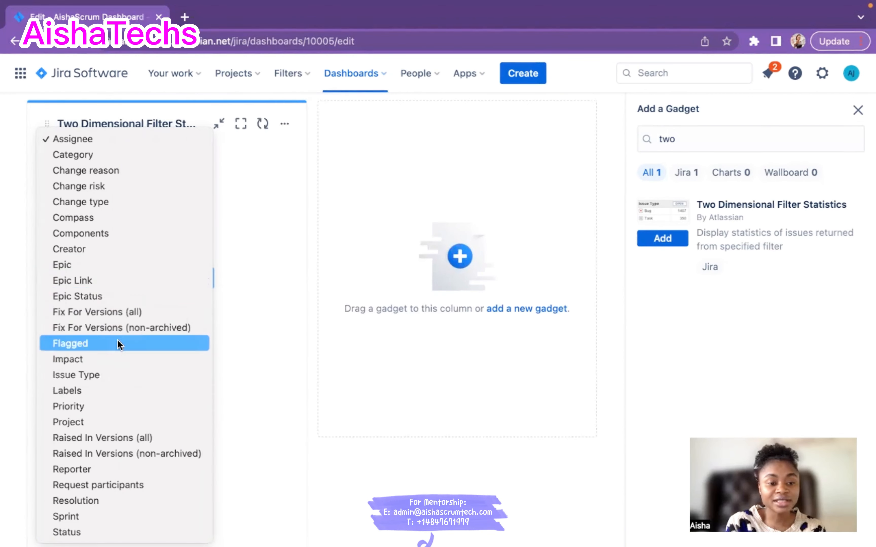
pyautogui.click(282, 269)
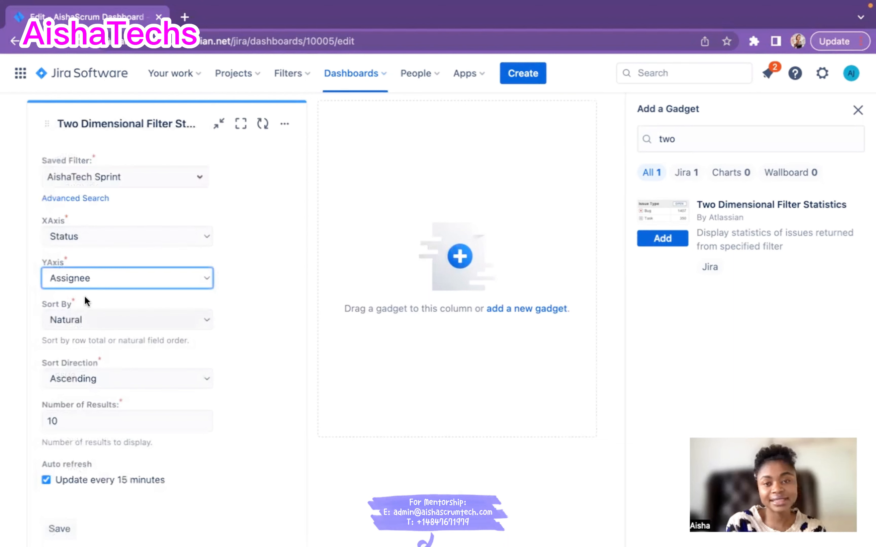
pyautogui.scroll(-4, 245, 307)
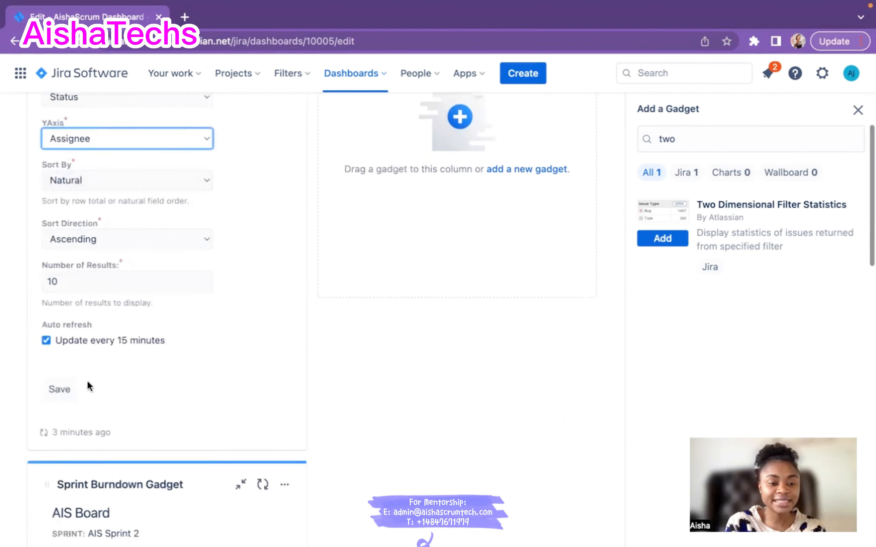
pyautogui.click(61, 391)
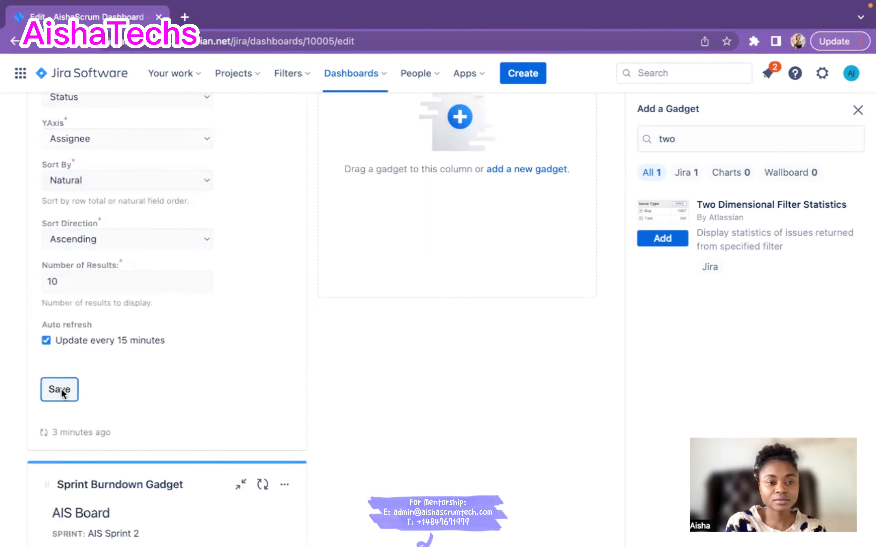
# - Review the statistics table by assignee and status along with the sprint gadgets below it on the dashboard
pyautogui.scroll(7, 221, 324)
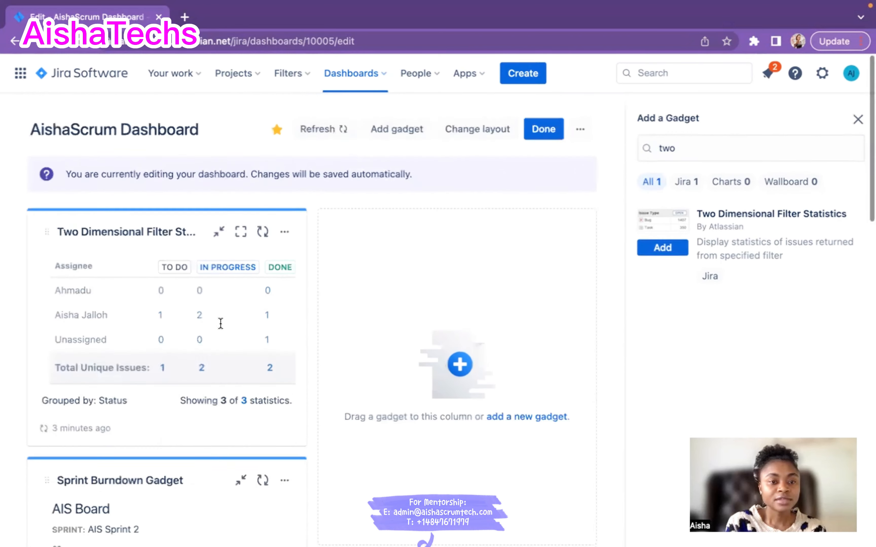
pyautogui.scroll(-1, 221, 324)
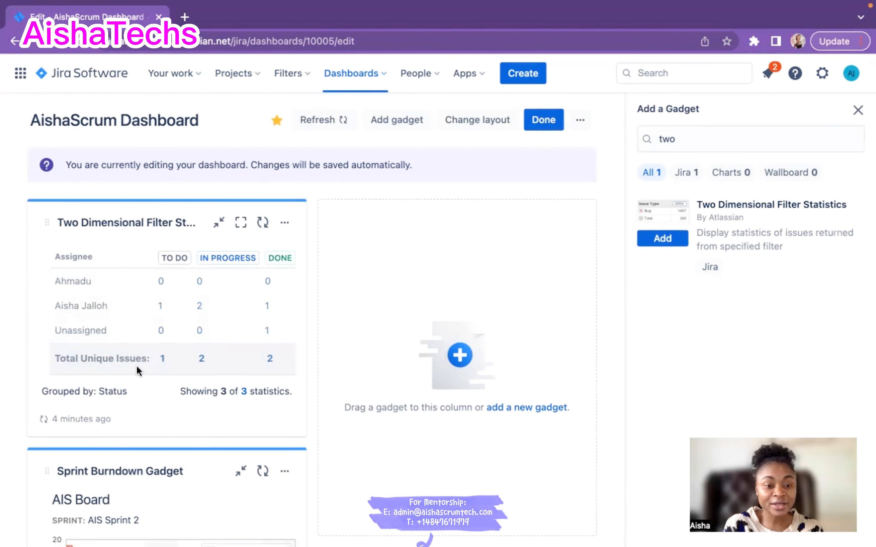
pyautogui.scroll(-15, 127, 475)
pyautogui.scroll(-3, 129, 478)
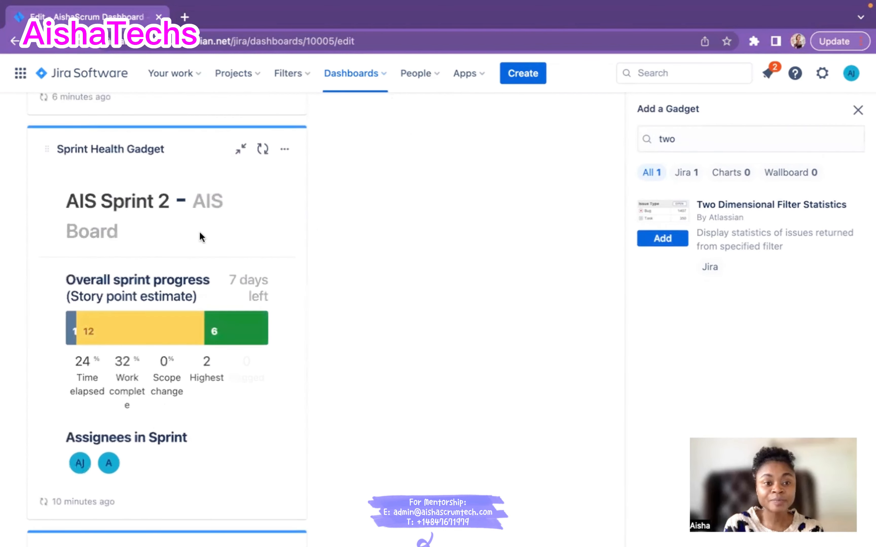
pyautogui.scroll(18, 199, 232)
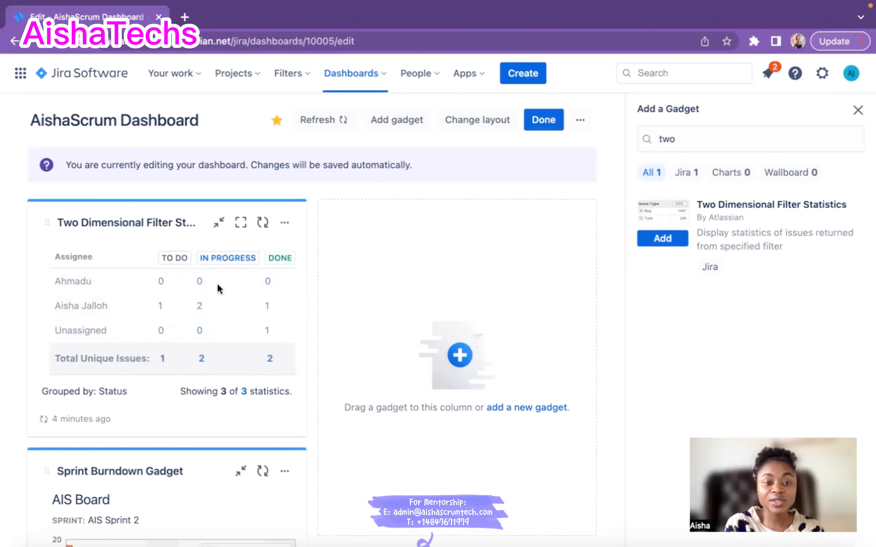
pyautogui.scroll(-3, 155, 401)
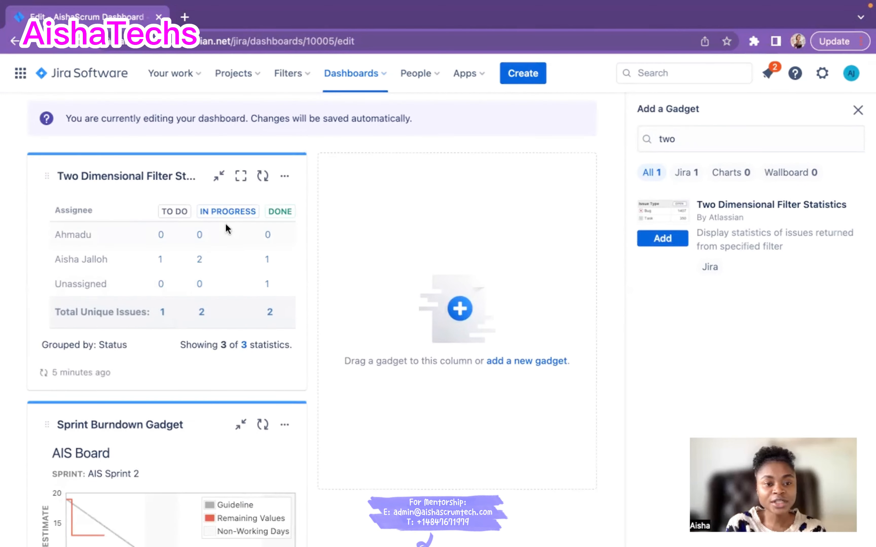
pyautogui.scroll(-5, 204, 387)
pyautogui.scroll(-15, 202, 384)
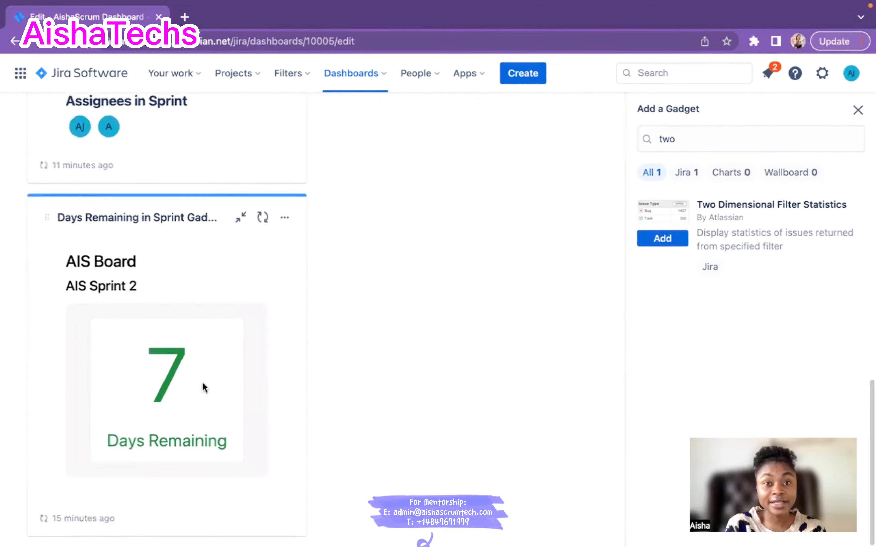
pyautogui.scroll(15, 203, 384)
pyautogui.scroll(5, 202, 382)
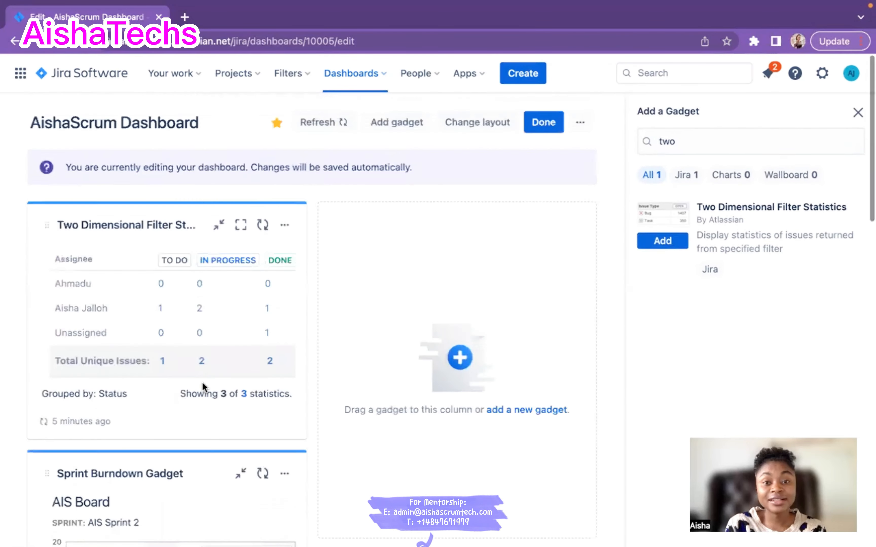
# - Search the gadgets for "jira r" and add Jira Road Map to the dashboard
pyautogui.click(698, 133)
pyautogui.hotkey('ctrl', 'a')
pyautogui.write('jira r')
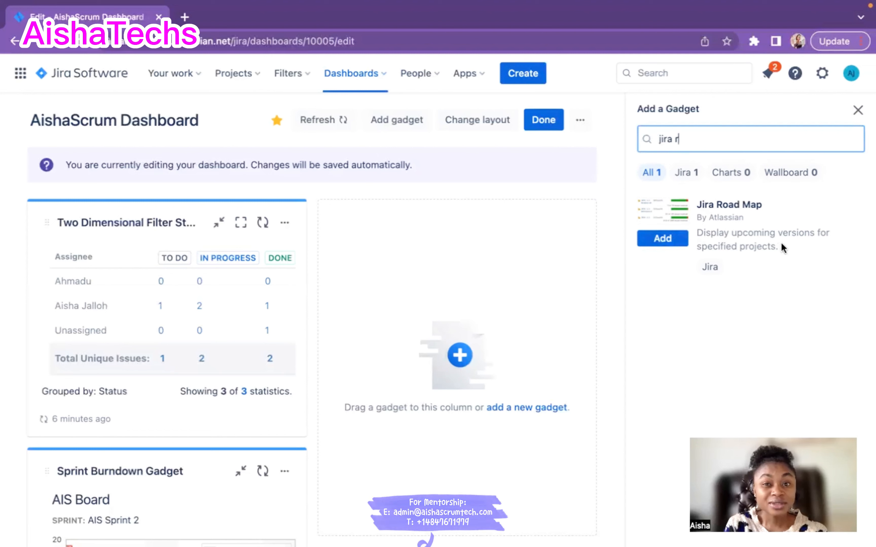
pyautogui.click(669, 241)
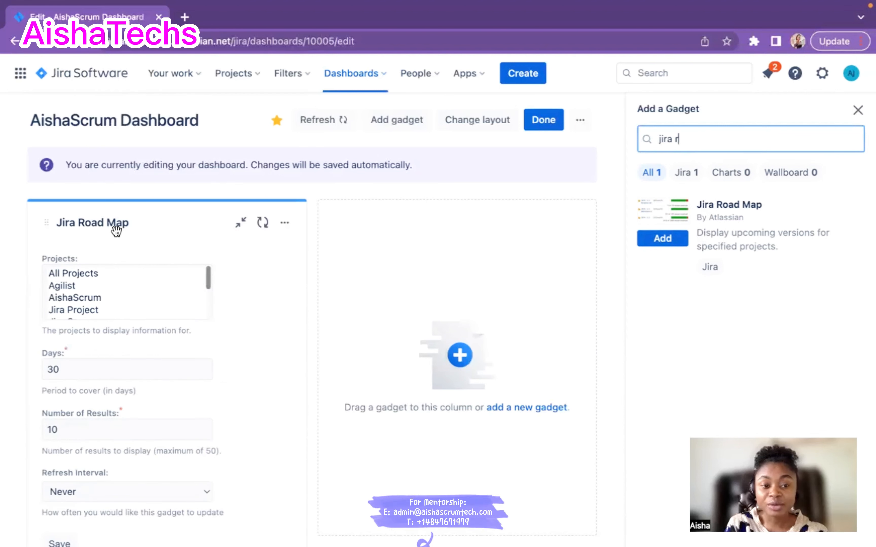
# - Select Scrum Master as the project for the Jira Road Map gadget after looking through the available projects
pyautogui.scroll(-2, 265, 351)
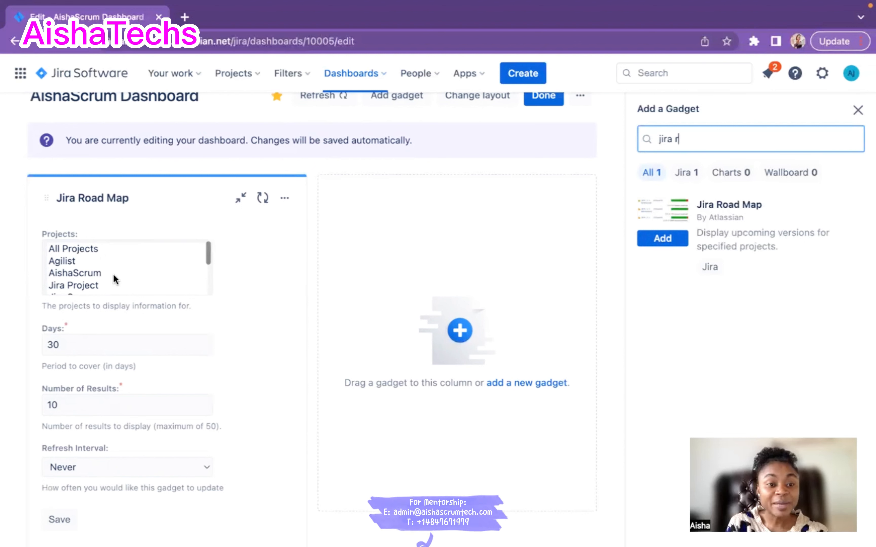
pyautogui.scroll(-2, 114, 279)
pyautogui.scroll(-4, 113, 277)
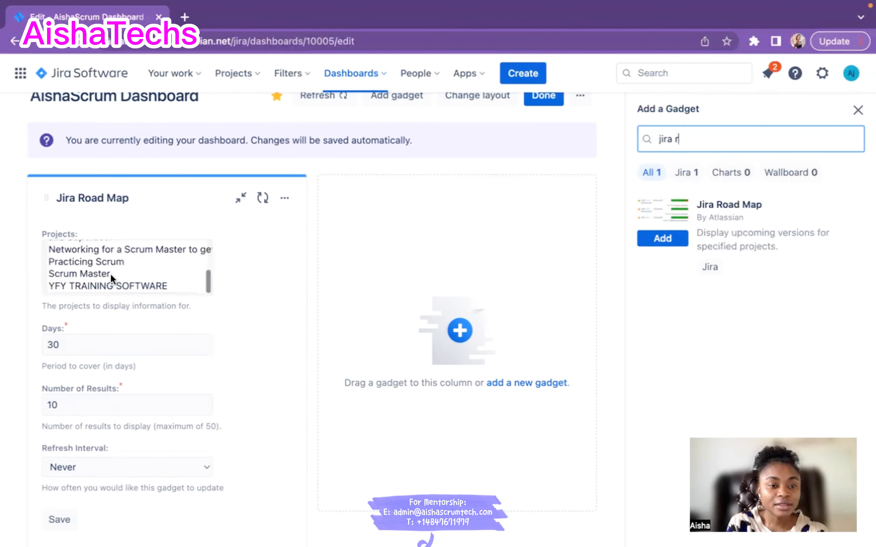
pyautogui.click(107, 274)
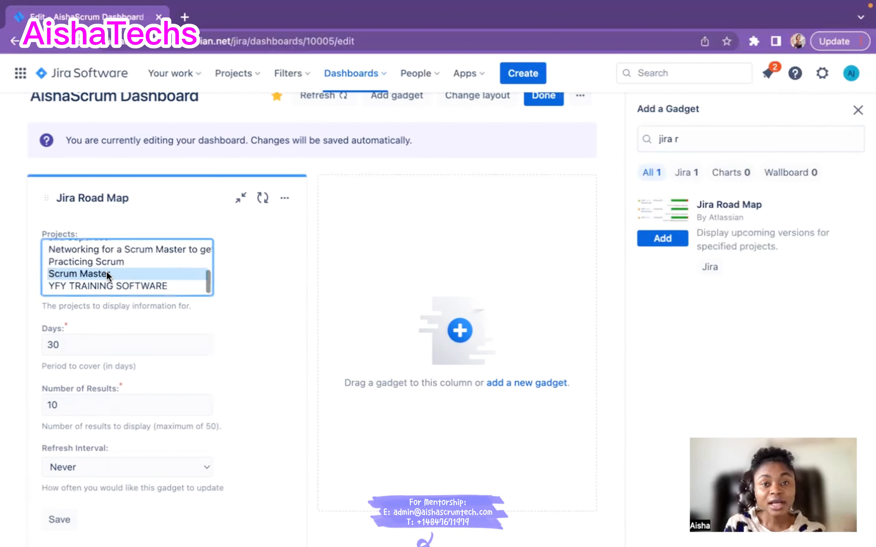
pyautogui.click(107, 262)
pyautogui.click(115, 274)
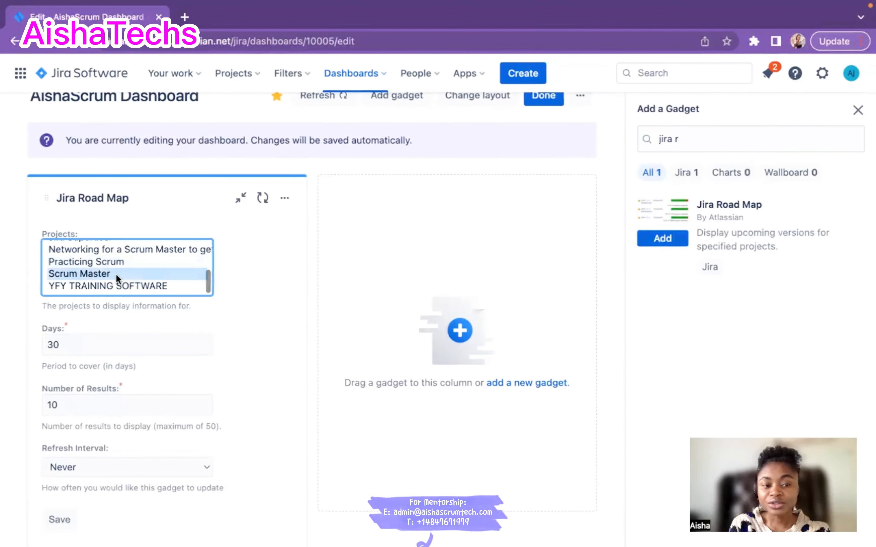
pyautogui.click(245, 251)
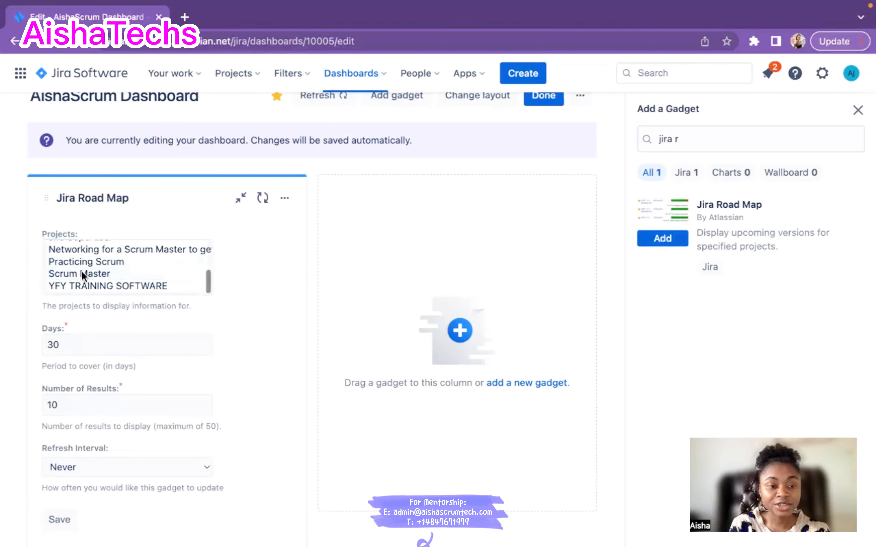
pyautogui.scroll(3, 121, 258)
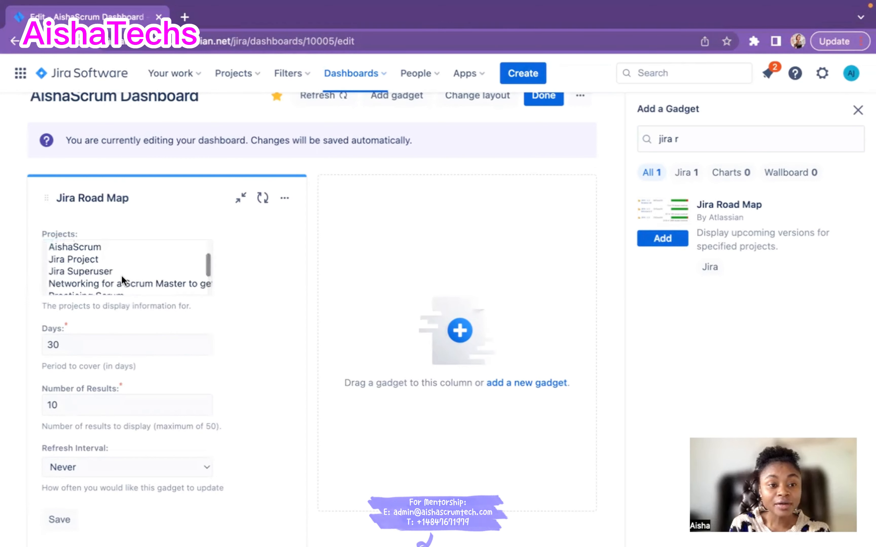
pyautogui.scroll(-3, 120, 277)
pyautogui.scroll(-1, 120, 277)
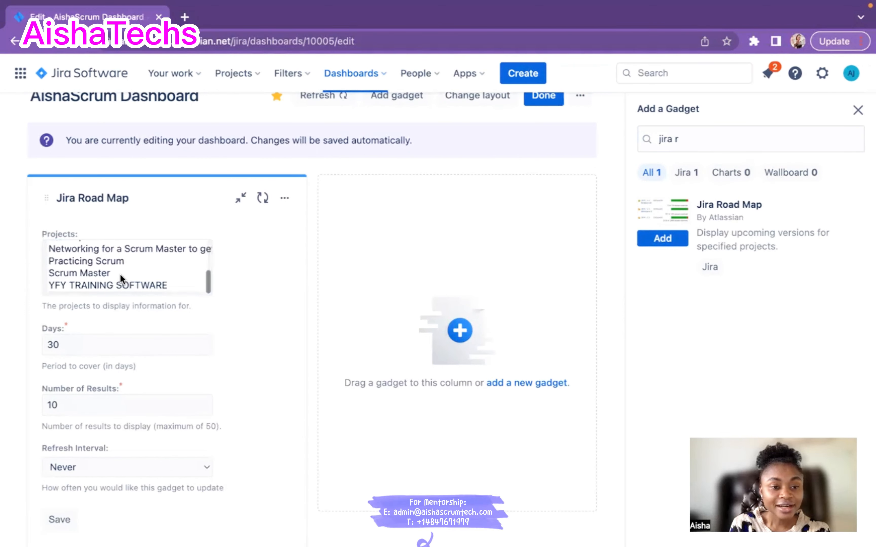
pyautogui.click(97, 273)
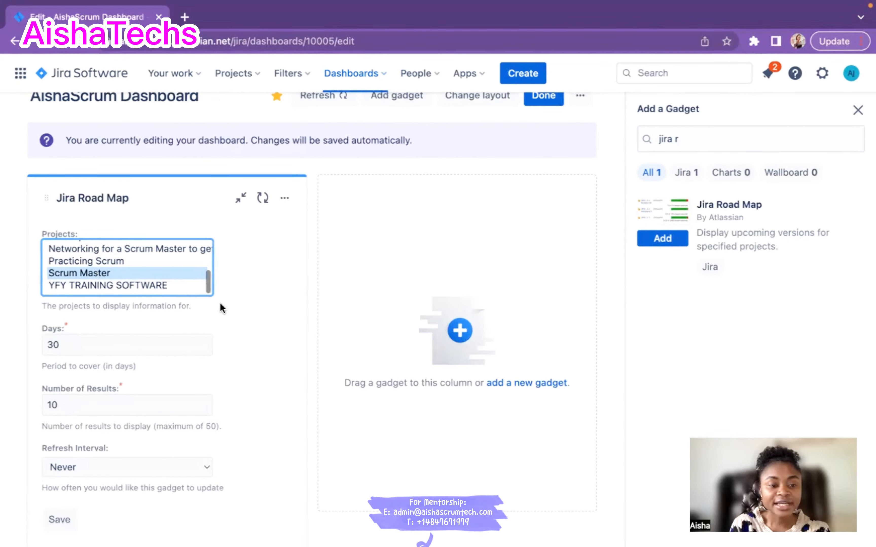
# - Set the Jira Road Map gadget's number of results to 20
pyautogui.scroll(-3, 209, 339)
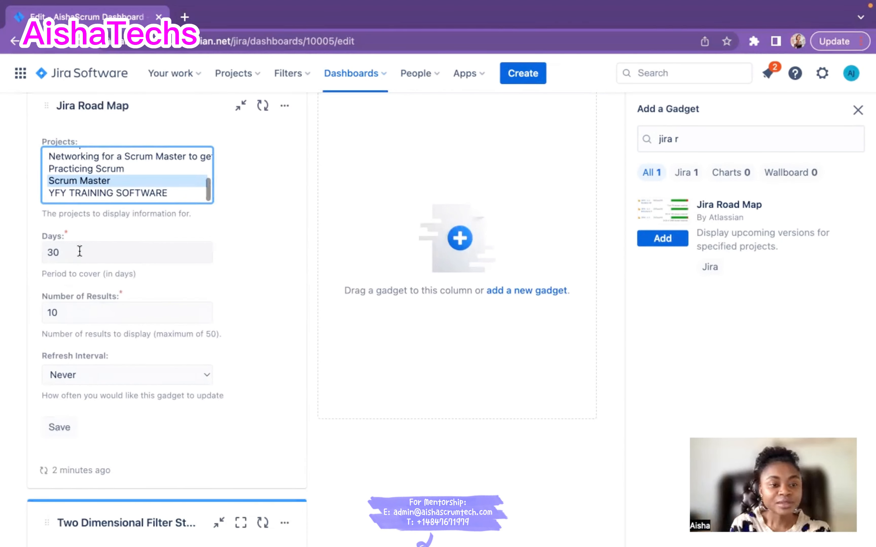
pyautogui.scroll(-3, 136, 281)
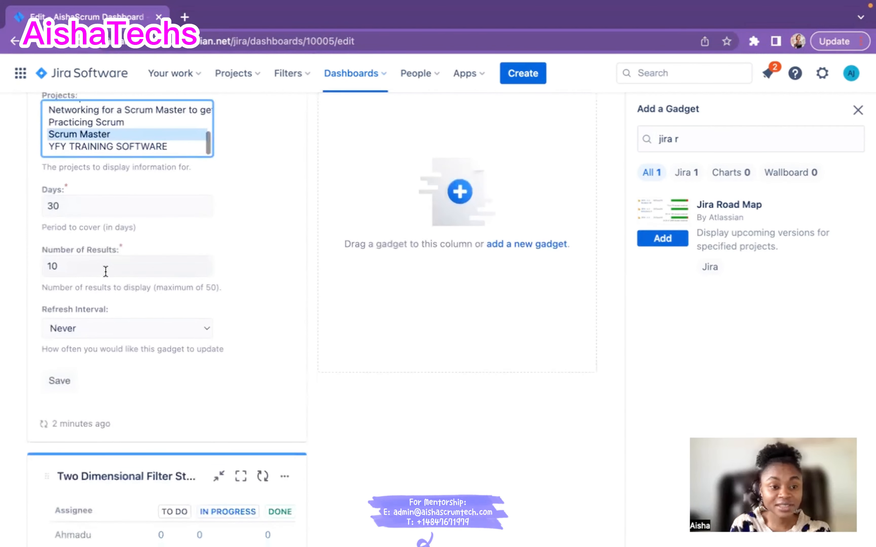
pyautogui.click(92, 262)
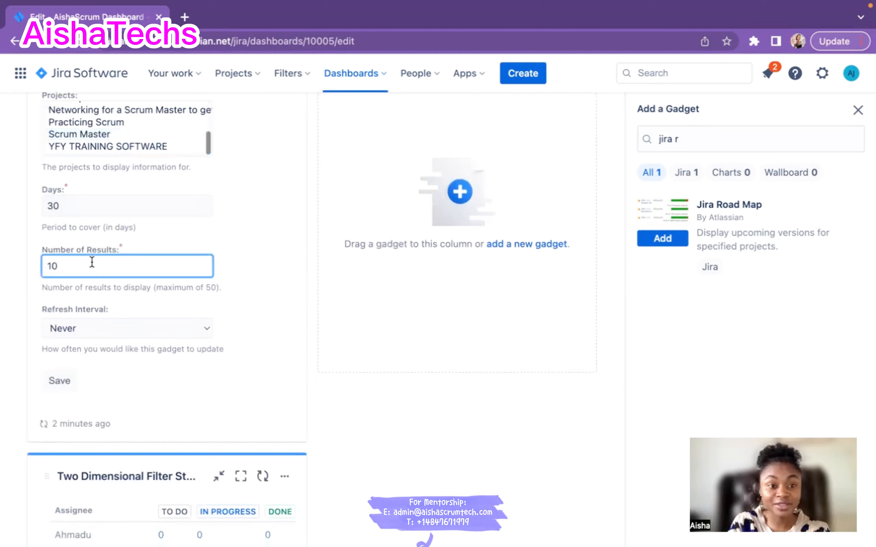
pyautogui.press('BackSpace')
pyautogui.press('BackSpace')
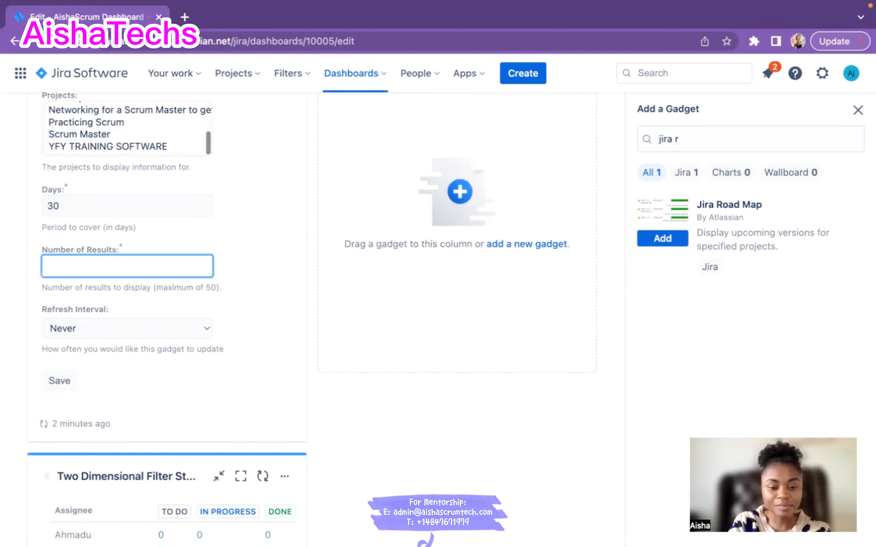
pyautogui.write('20')
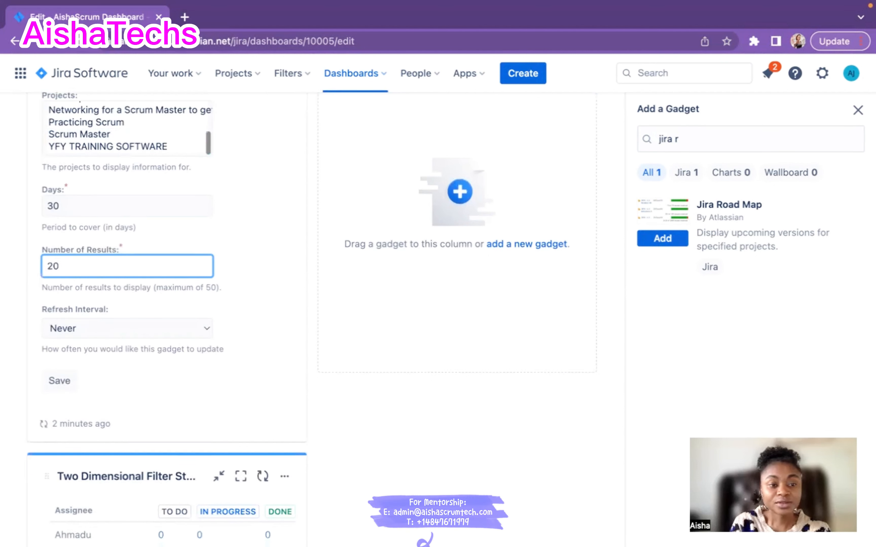
pyautogui.click(246, 260)
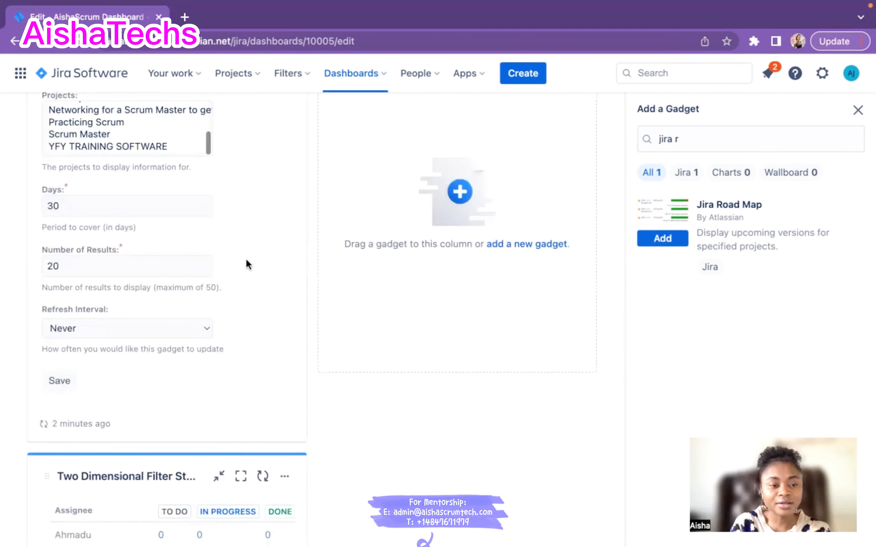
# - Set the Jira Road Map gadget to refresh every 15 minutes and save its configuration
pyautogui.scroll(-2, 246, 259)
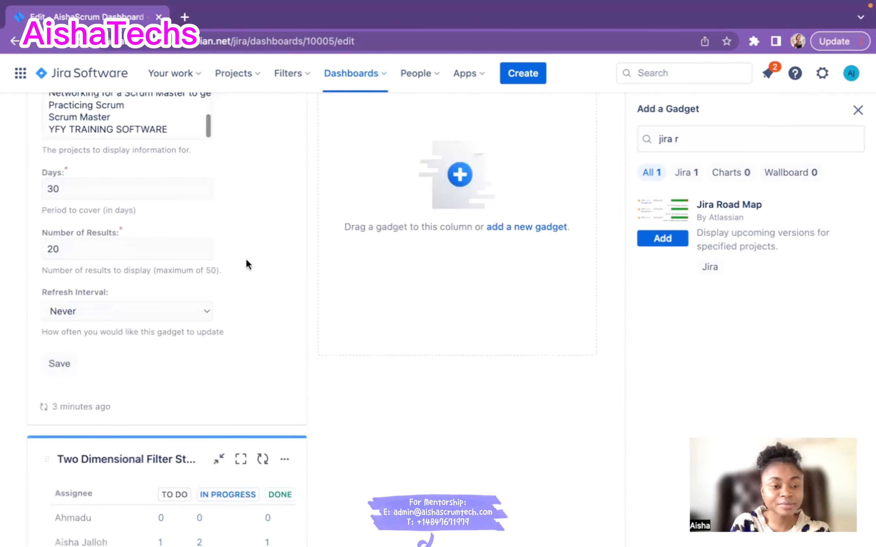
pyautogui.click(168, 309)
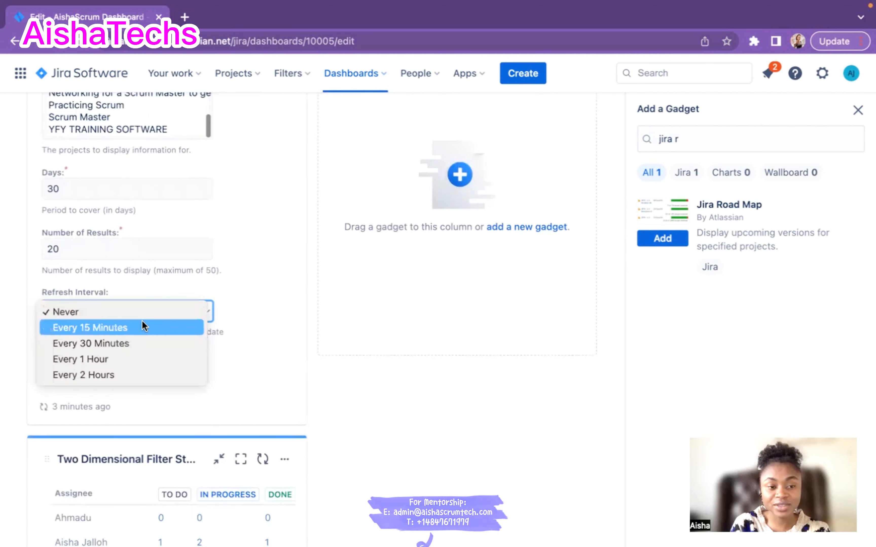
pyautogui.click(121, 330)
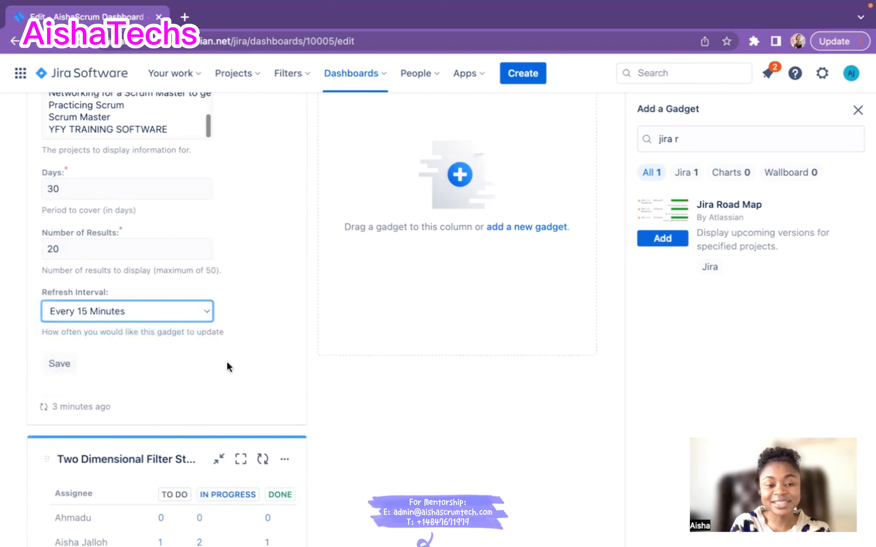
pyautogui.scroll(-1, 253, 319)
pyautogui.scroll(1, 253, 324)
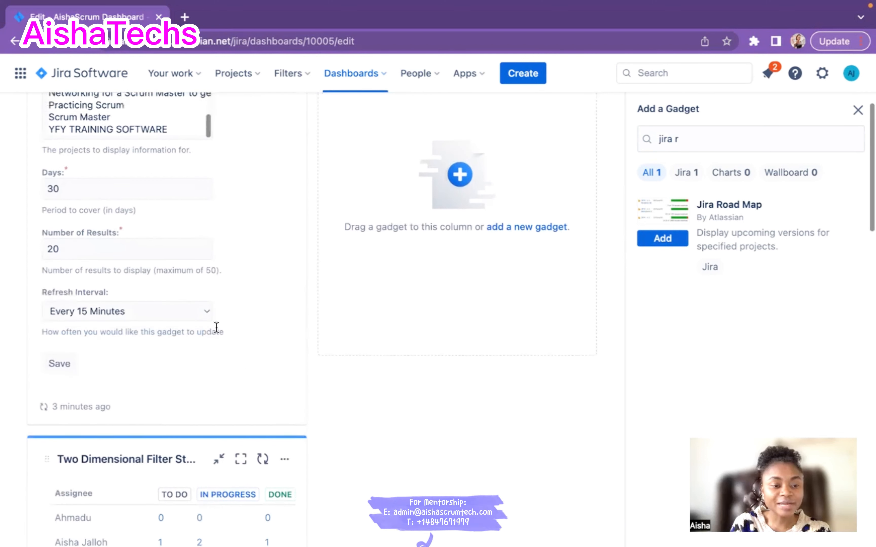
pyautogui.click(60, 364)
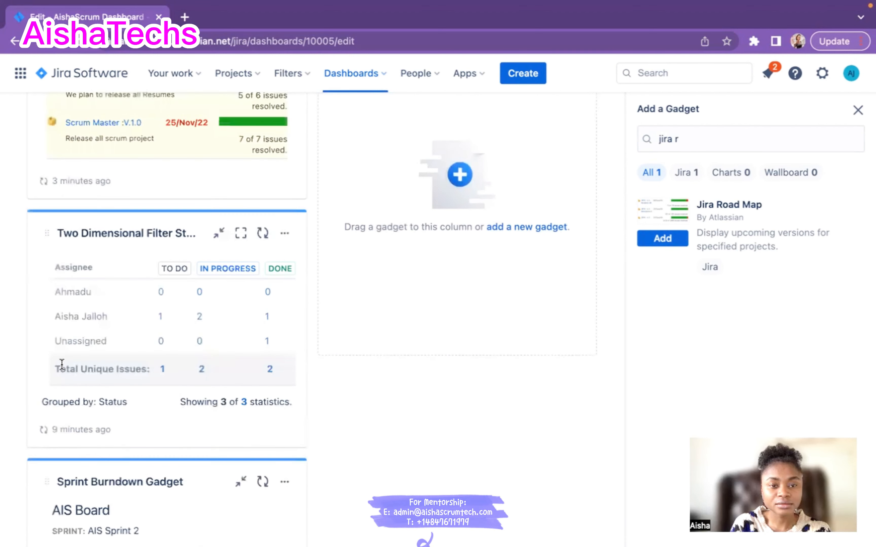
# - Examine the Jira Road Map's Scrum Master versions, their release dates and their resolved and unresolved issue shares
pyautogui.scroll(5, 165, 273)
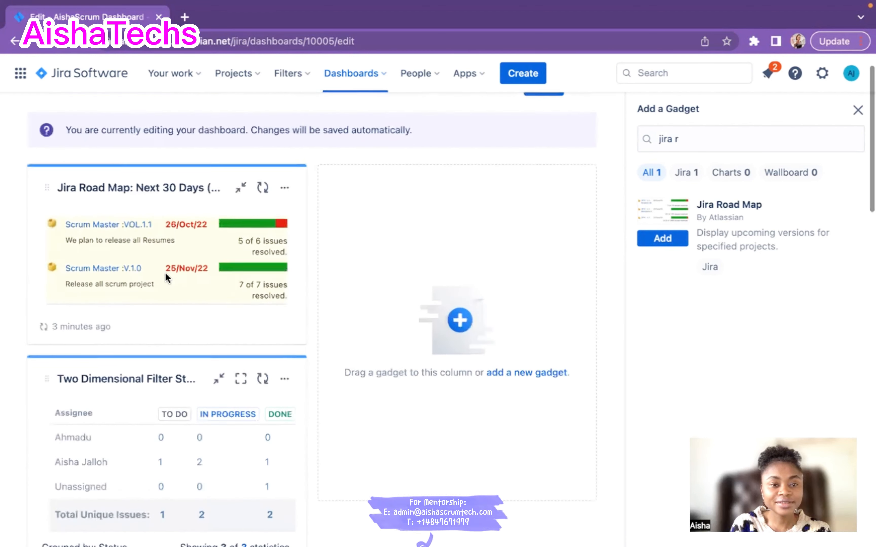
pyautogui.scroll(-2, 160, 293)
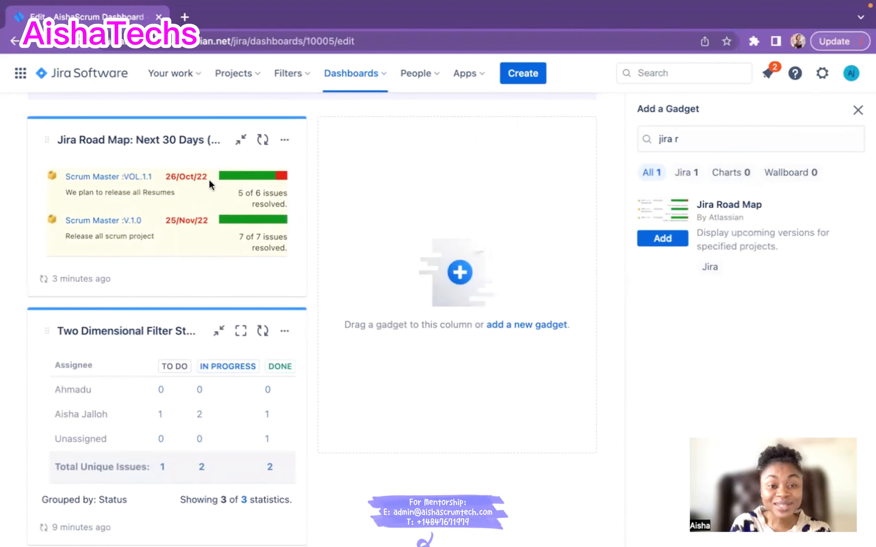
pyautogui.moveTo(252, 180)
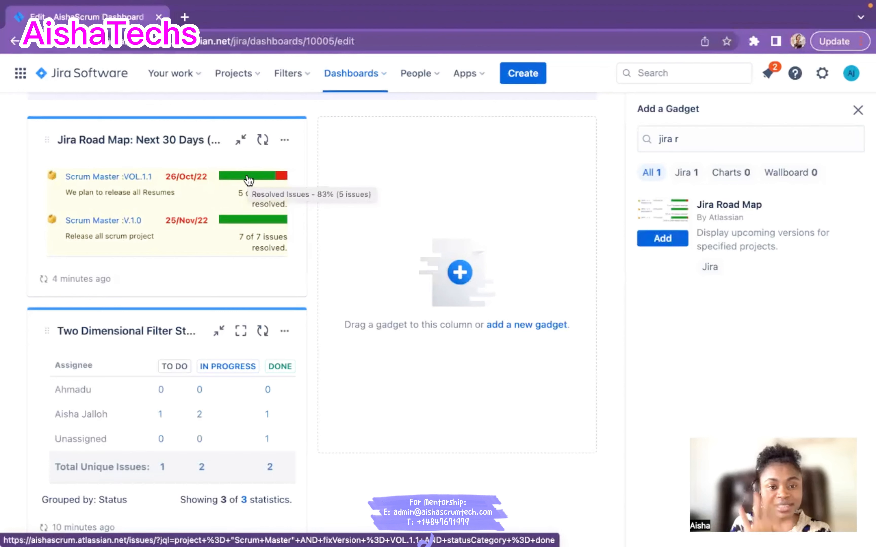
pyautogui.moveTo(286, 182)
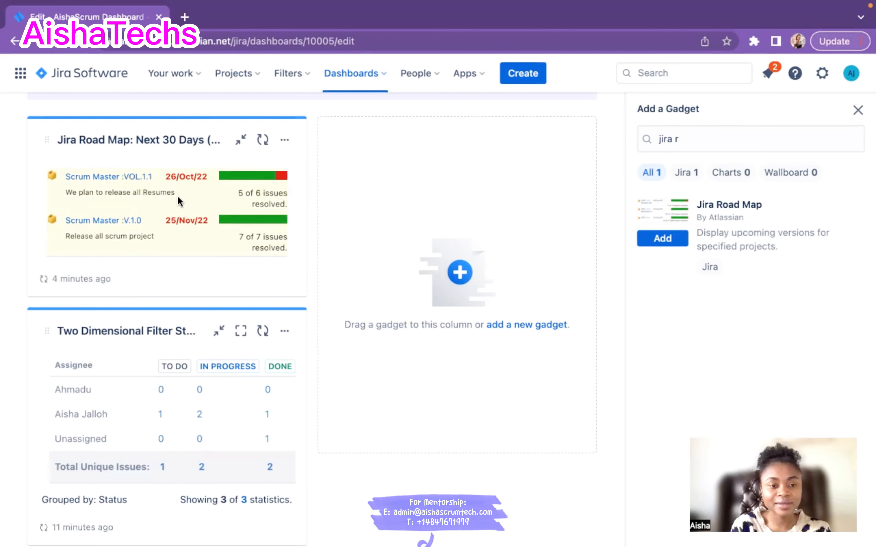
pyautogui.scroll(-2, 177, 196)
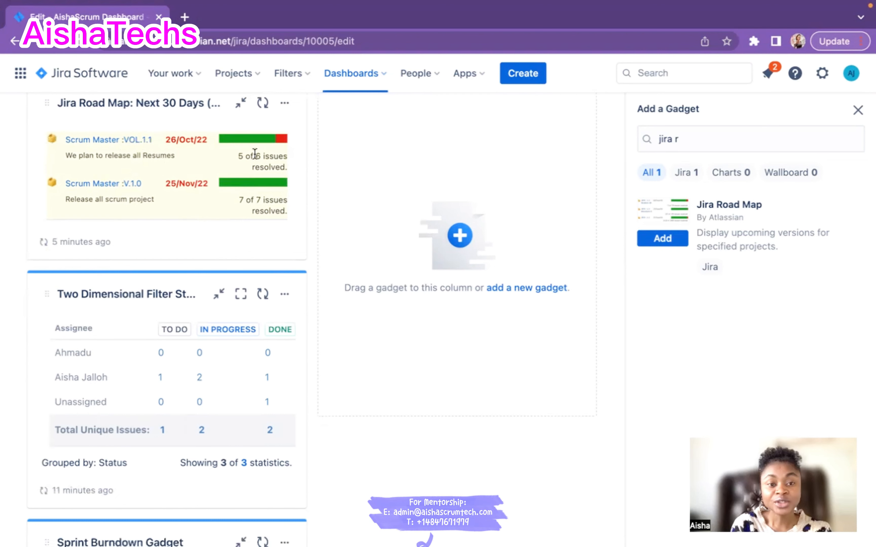
pyautogui.scroll(1, 244, 175)
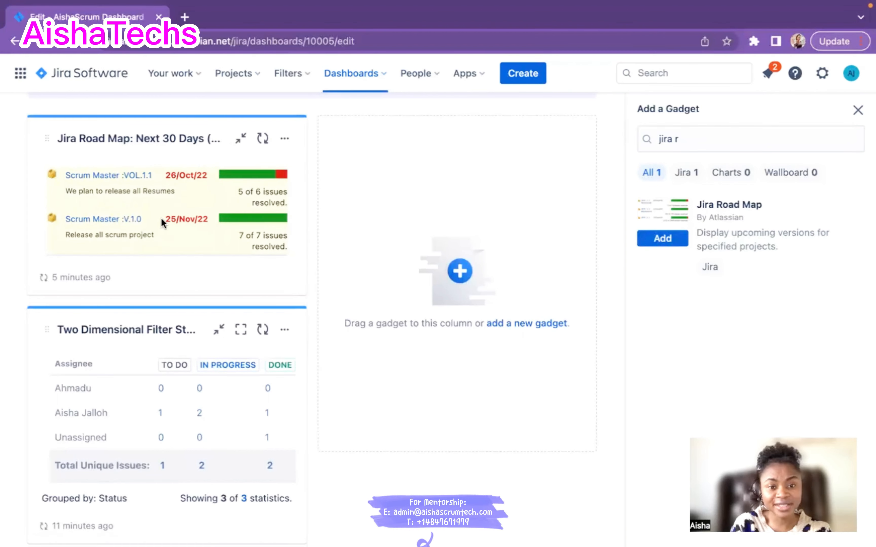
pyautogui.scroll(2, 406, 233)
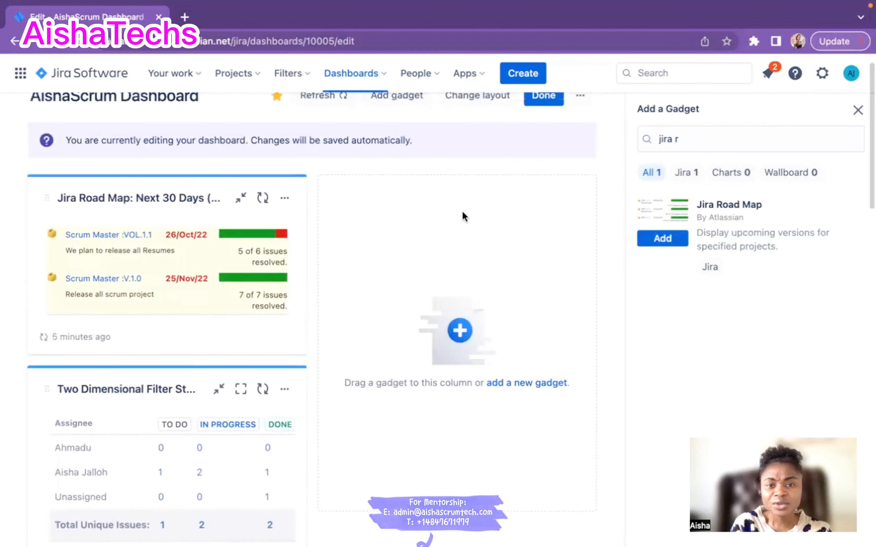
pyautogui.scroll(1, 484, 216)
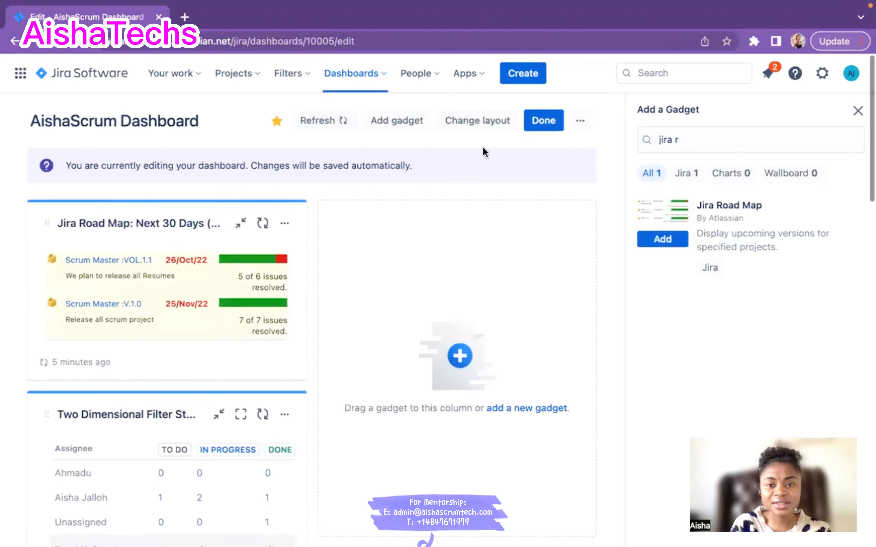
# - Move the Two Dimensional Filter Statistics gadget into the dashboard's empty second column
pyautogui.scroll(-14, 277, 279)
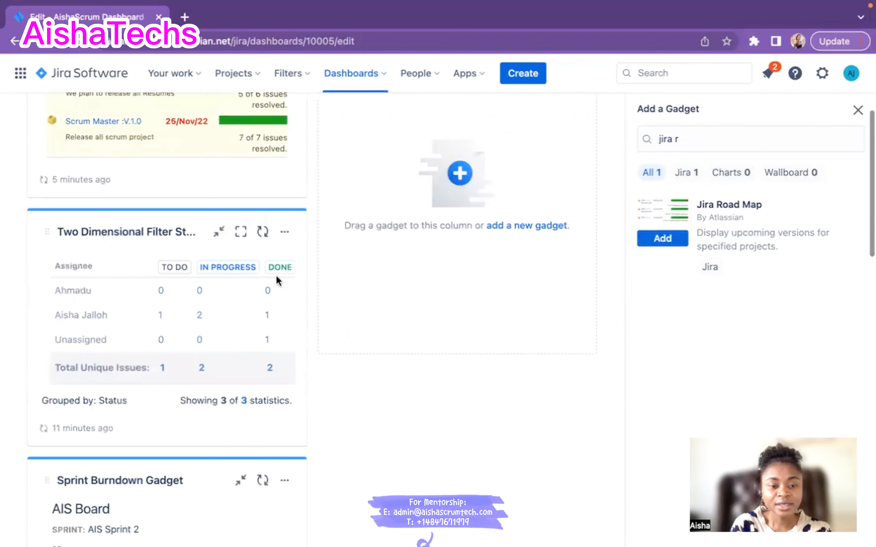
pyautogui.scroll(6, 225, 227)
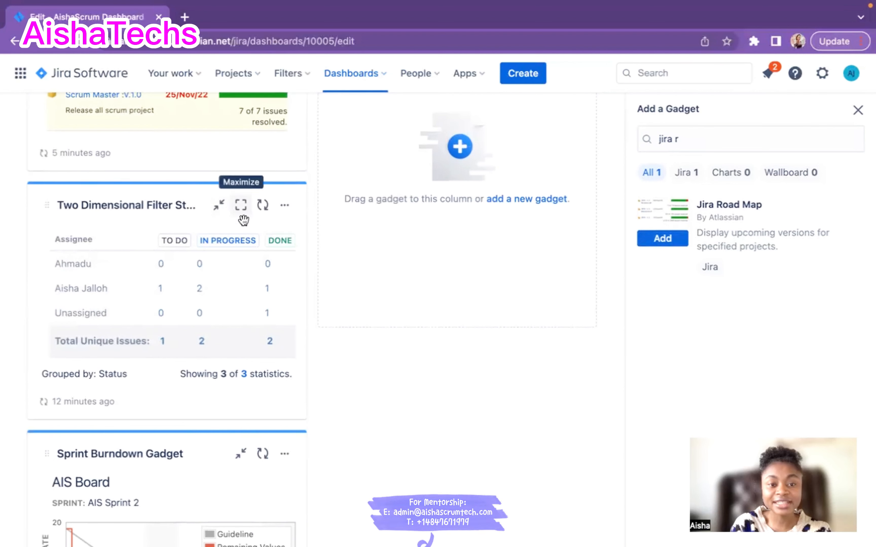
pyautogui.moveTo(243, 218); pyautogui.dragTo(244, 228)
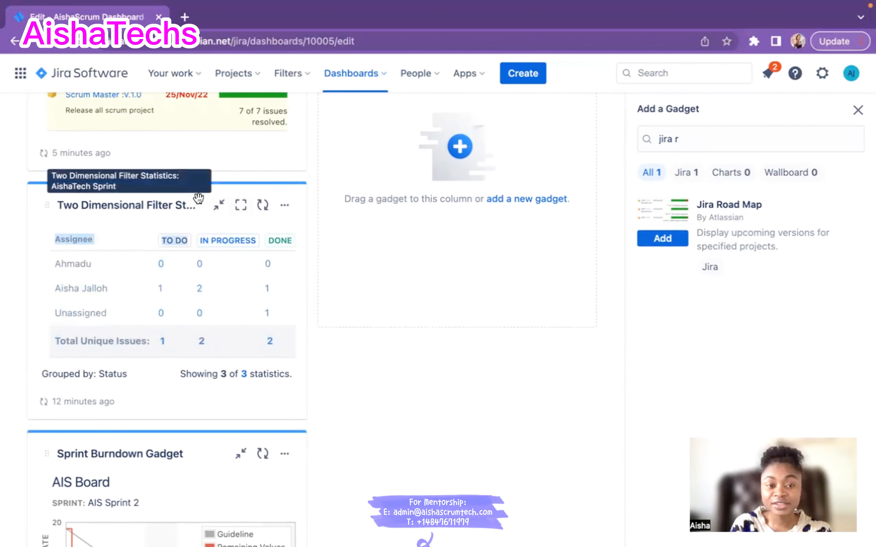
pyautogui.moveTo(199, 198); pyautogui.dragTo(478, 119)
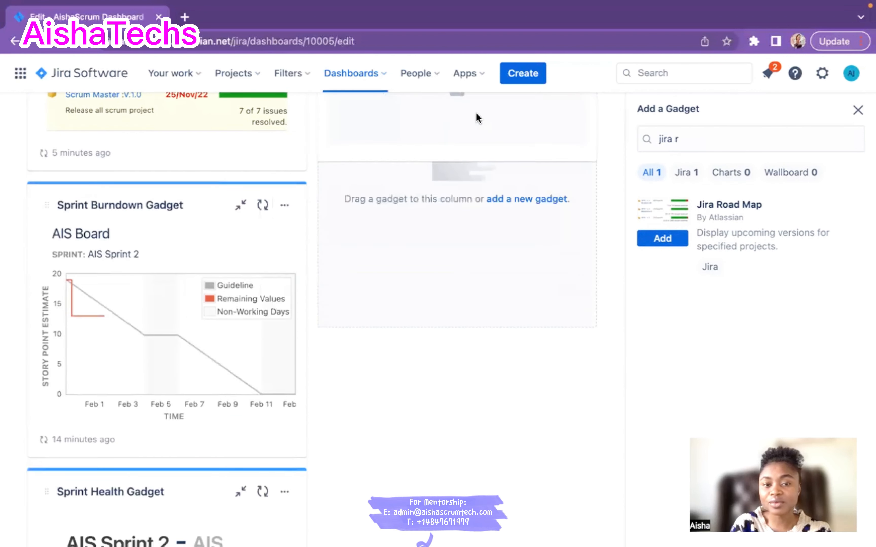
# - Move the Jira Road Map gadget within the first column to between the Sprint Burndown and Sprint Health gadgets
pyautogui.scroll(4, 268, 325)
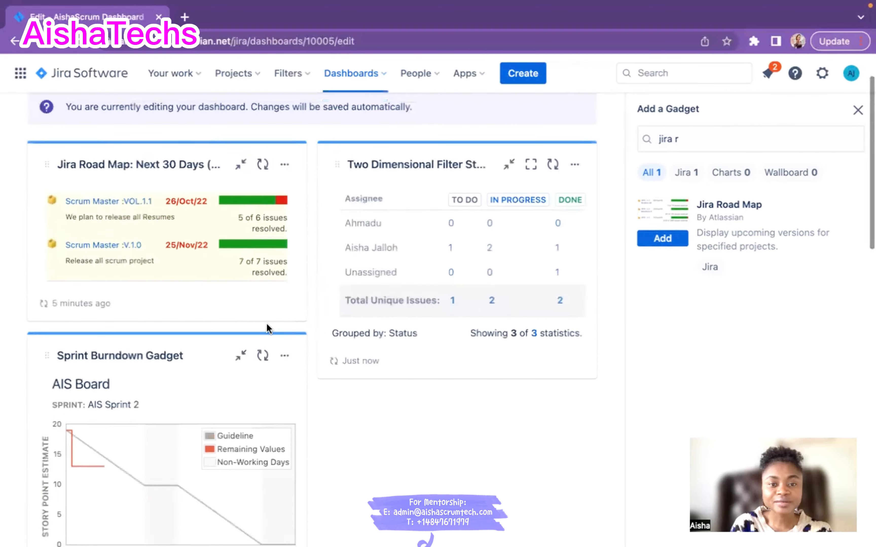
pyautogui.scroll(1, 267, 323)
pyautogui.scroll(-3, 197, 241)
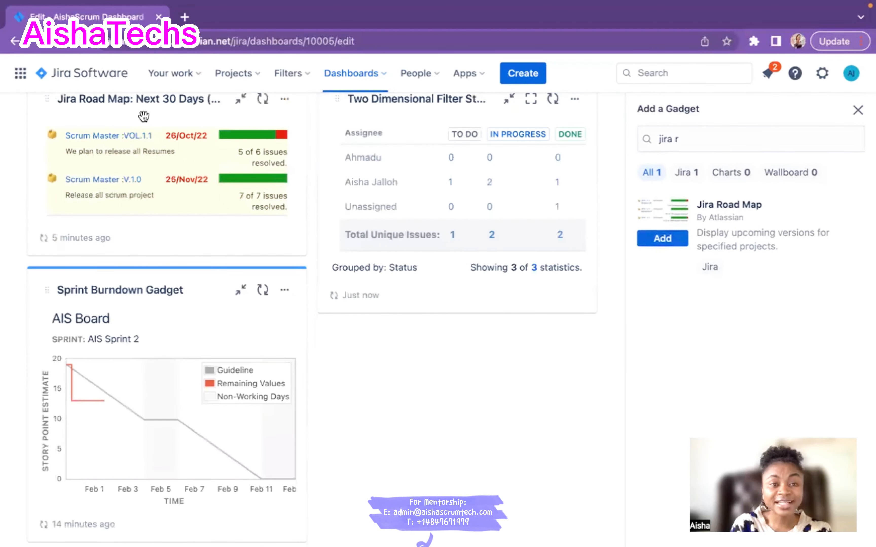
pyautogui.moveTo(144, 116); pyautogui.dragTo(368, 327)
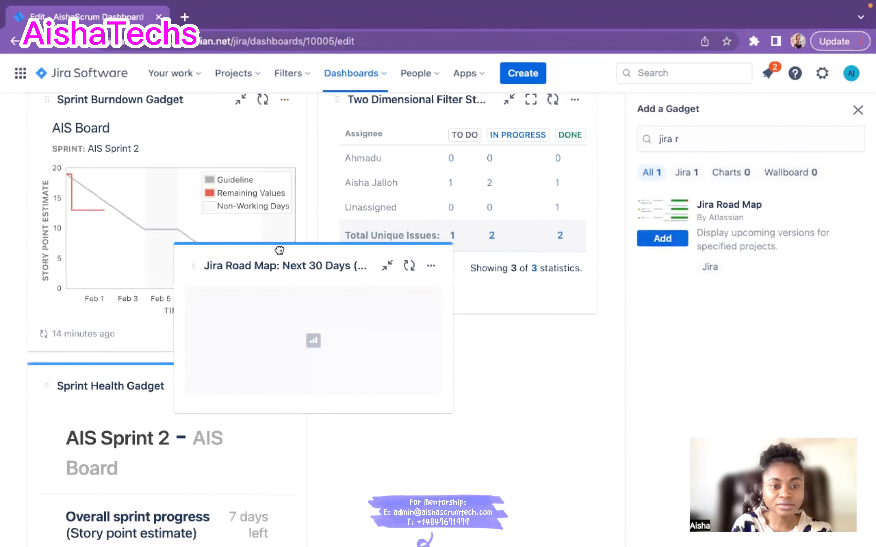
pyautogui.moveTo(279, 250); pyautogui.dragTo(173, 351)
pyautogui.scroll(-8, 173, 351)
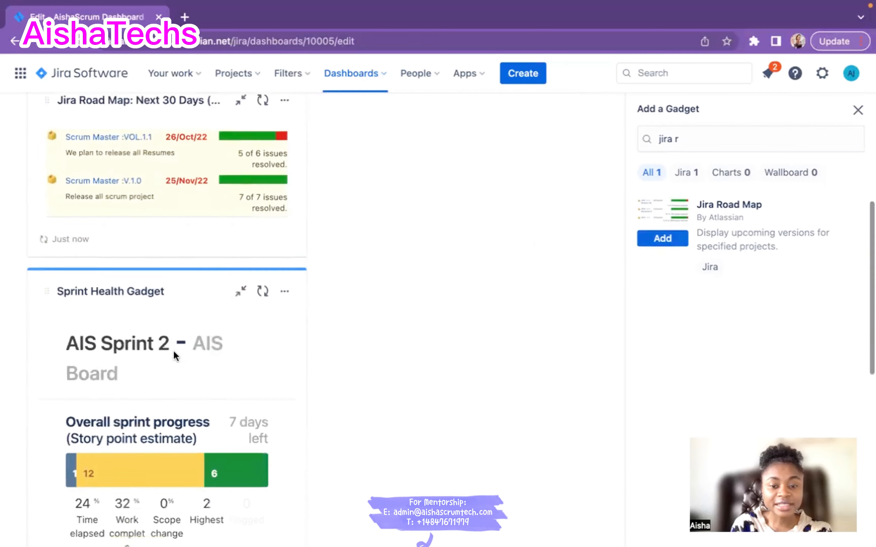
# - Move the Sprint Health gadget to the top of the first column, above the Sprint Burndown gadget
pyautogui.scroll(-1, 173, 351)
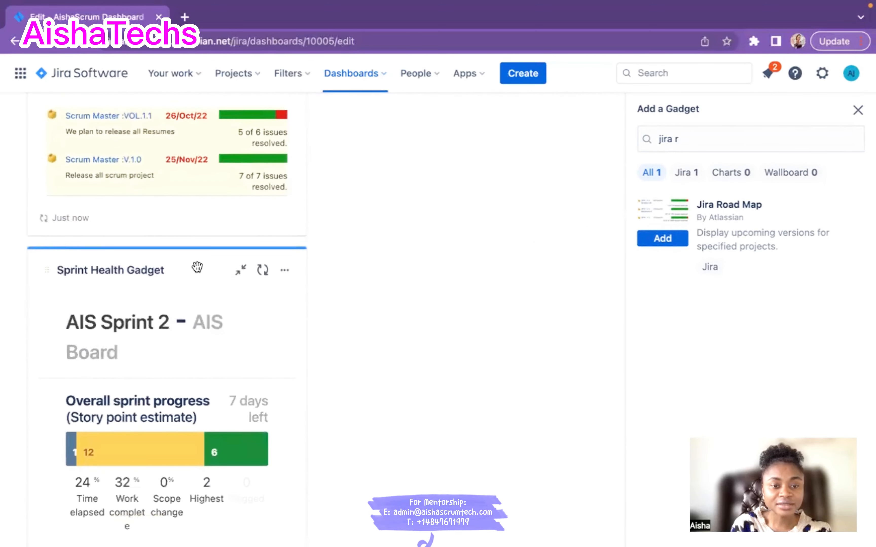
pyautogui.moveTo(197, 267); pyautogui.dragTo(201, 101)
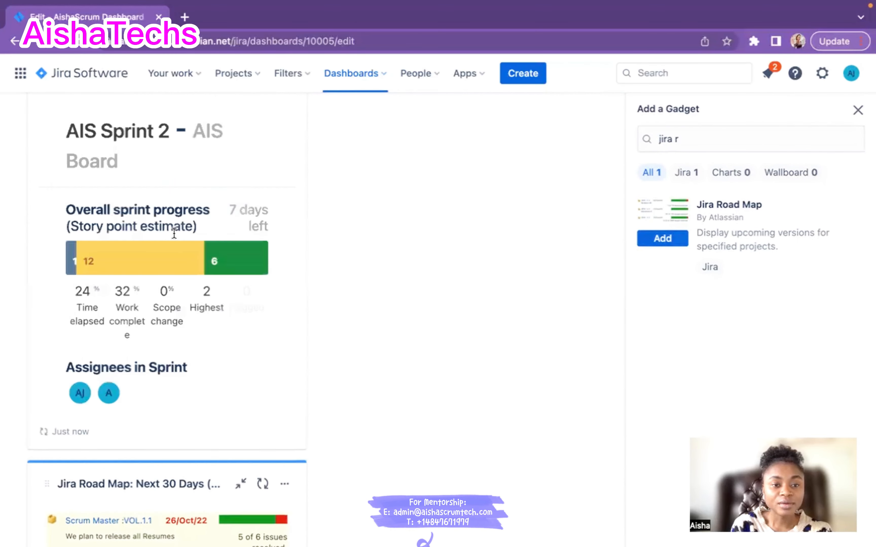
pyautogui.scroll(5, 174, 234)
pyautogui.moveTo(187, 279); pyautogui.dragTo(168, 123)
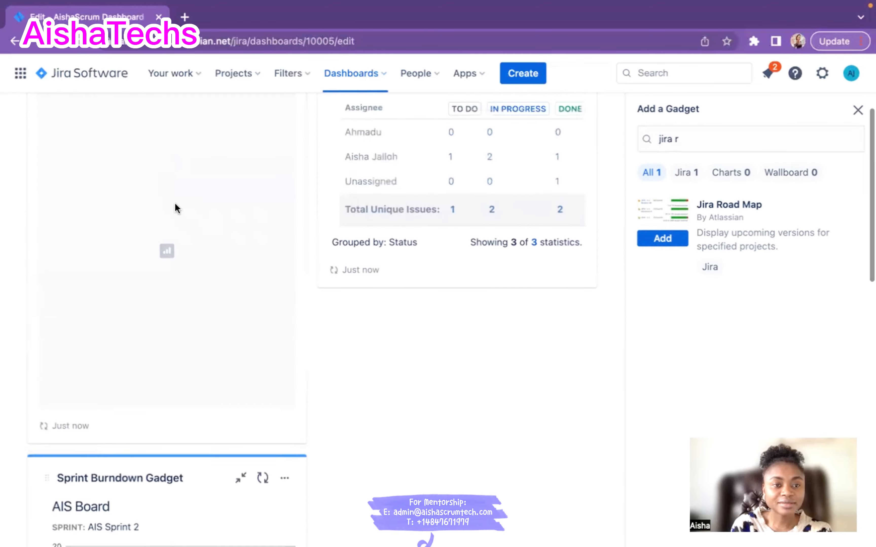
pyautogui.scroll(3, 176, 208)
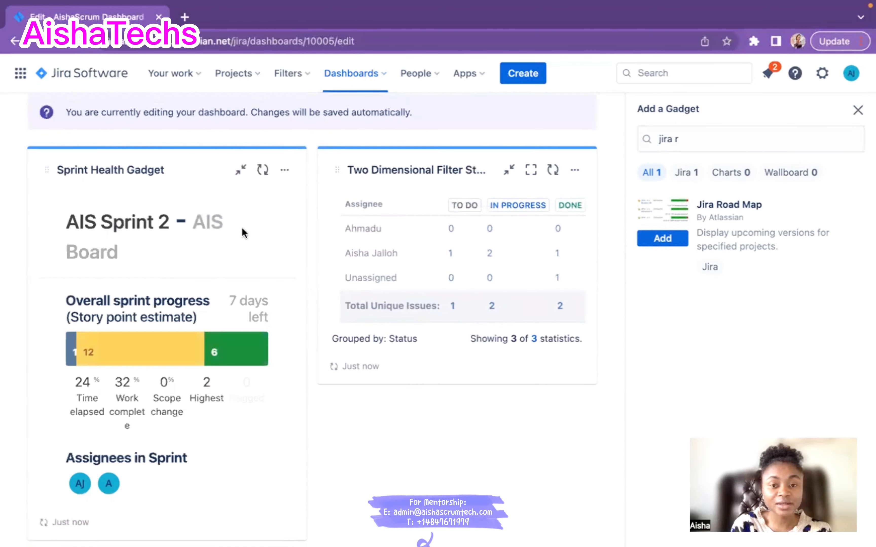
# - Try to move the Days Remaining in Sprint gadget from below the Jira Road Map into the second column
pyautogui.scroll(-3, 234, 300)
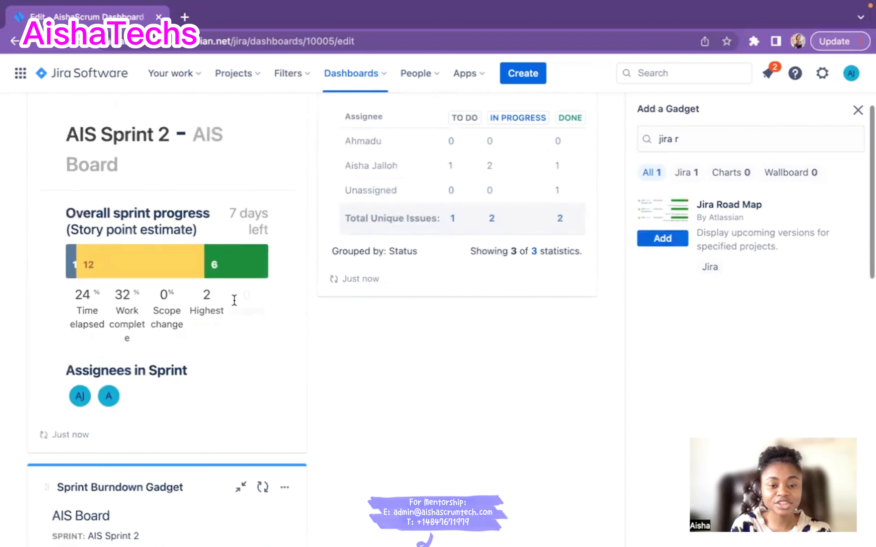
pyautogui.scroll(-2, 234, 299)
pyautogui.scroll(-12, 202, 382)
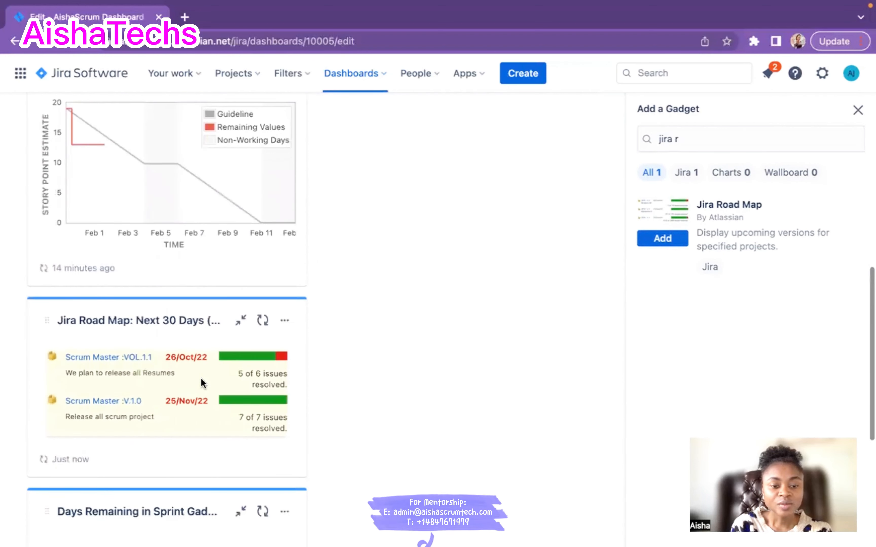
pyautogui.scroll(-5, 201, 380)
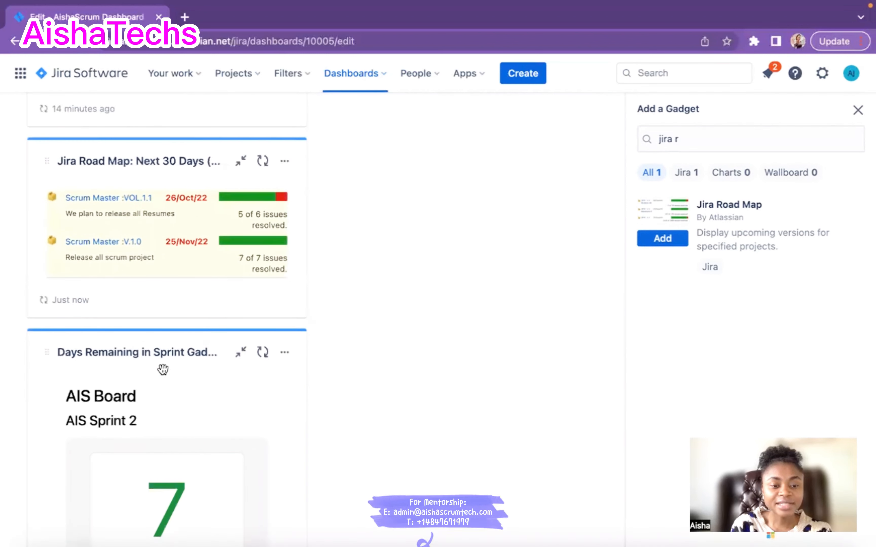
pyautogui.moveTo(163, 369); pyautogui.dragTo(399, 129)
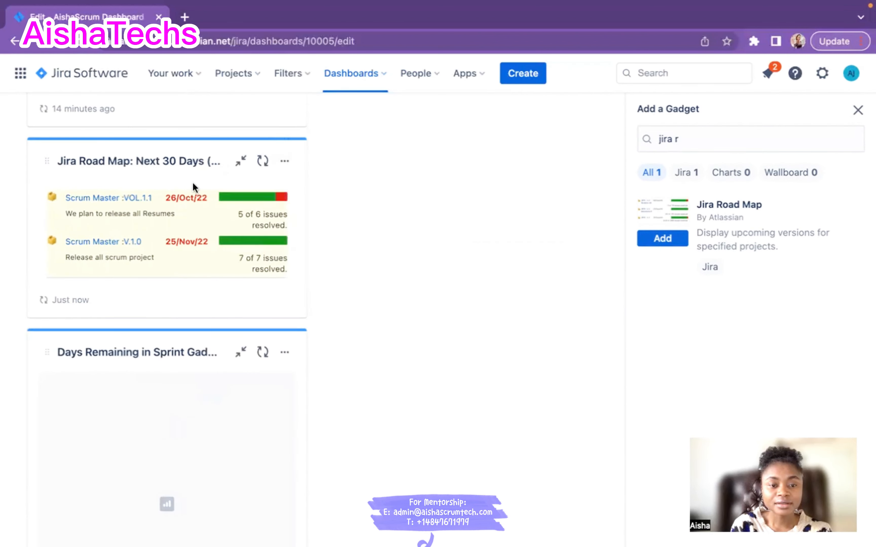
pyautogui.scroll(1, 192, 182)
pyautogui.scroll(-1, 174, 254)
pyautogui.moveTo(208, 353)
pyautogui.mouseDown()
pyautogui.moveTo(370, 205)
pyautogui.moveTo(227, 309)
pyautogui.mouseUp()
pyautogui.scroll(10, 227, 309)
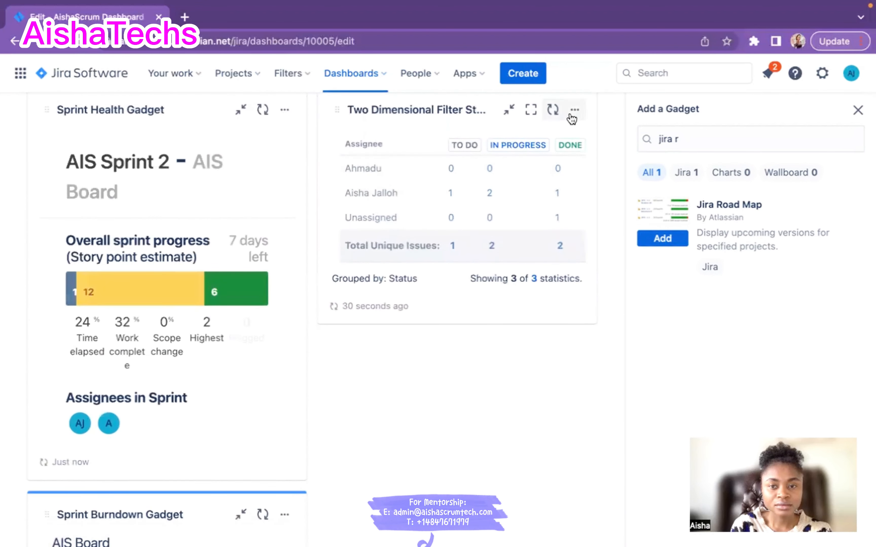
# - Close the gadget catalogue and move the Days Remaining in Sprint gadget into the second column below Two Dimensional Filter Statistics
pyautogui.scroll(3, 233, 354)
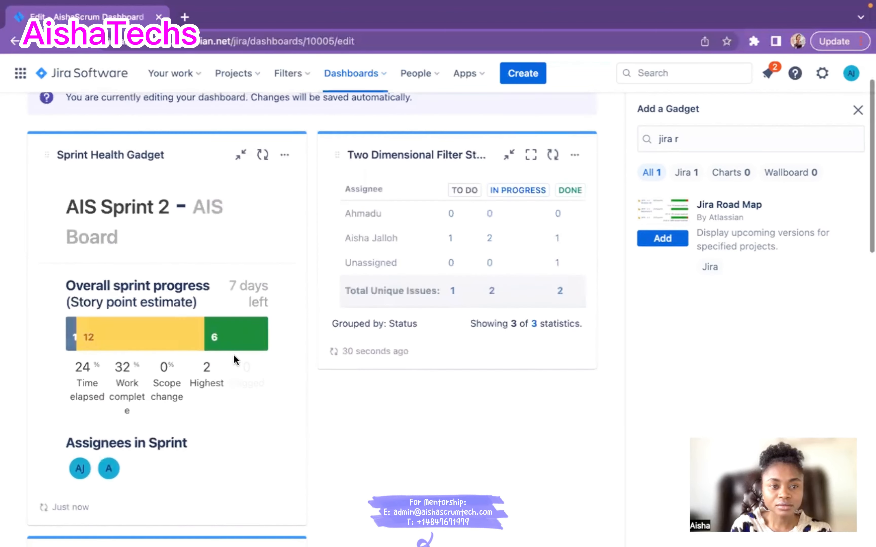
pyautogui.scroll(-1, 233, 354)
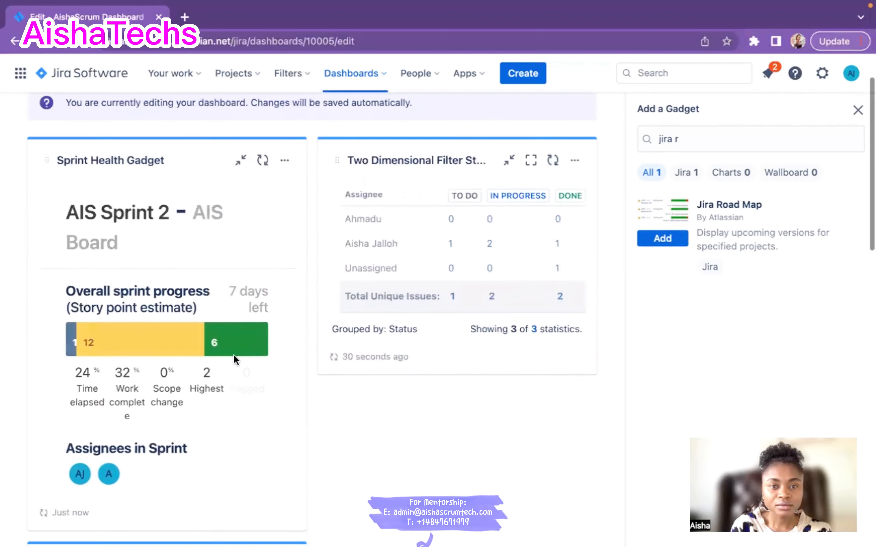
pyautogui.scroll(-1, 234, 356)
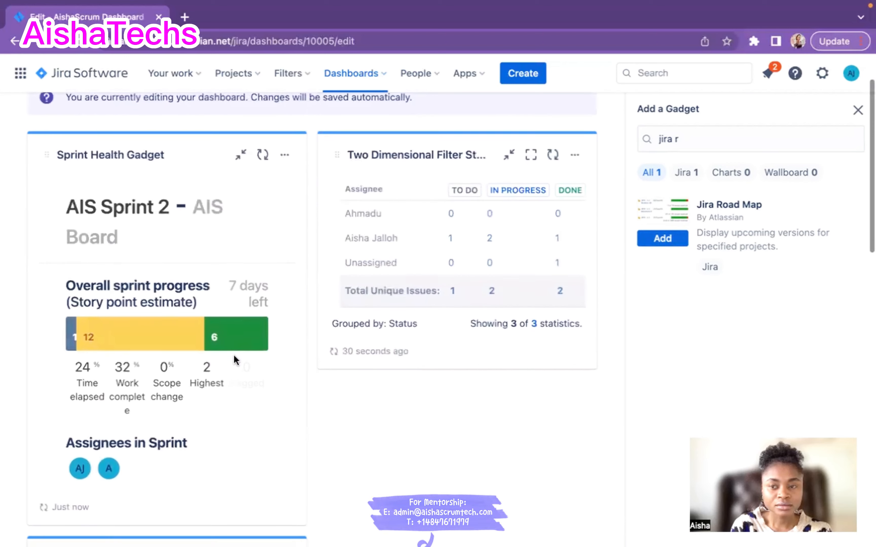
pyautogui.click(857, 111)
pyautogui.scroll(-5, 567, 423)
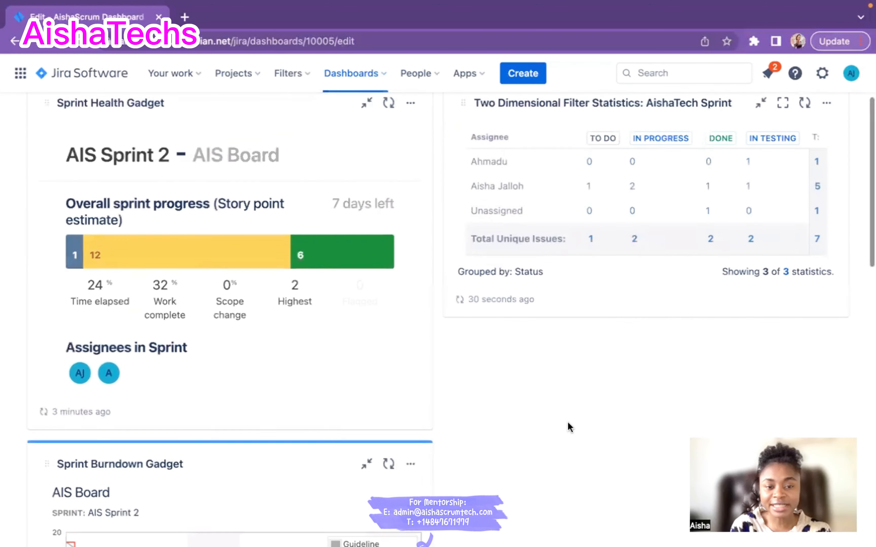
pyautogui.scroll(-8, 284, 355)
pyautogui.scroll(-8, 284, 356)
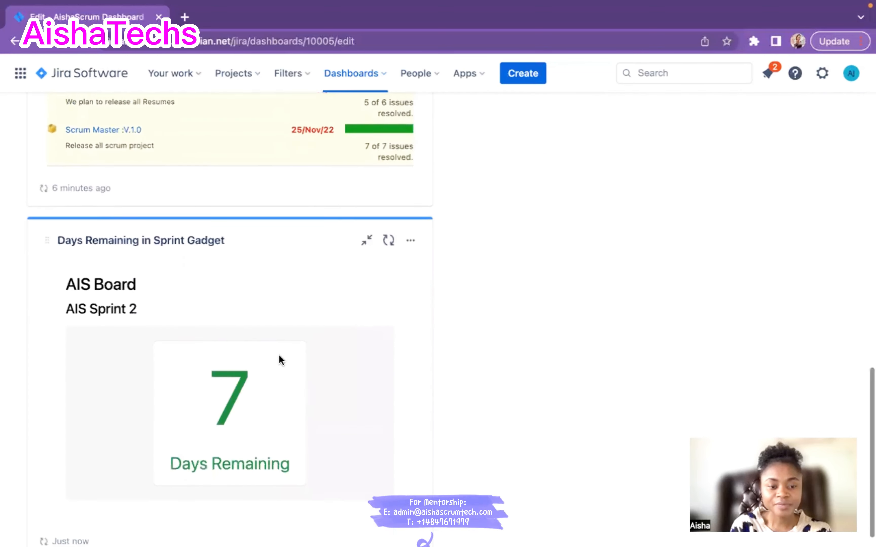
pyautogui.moveTo(244, 237); pyautogui.dragTo(664, 84)
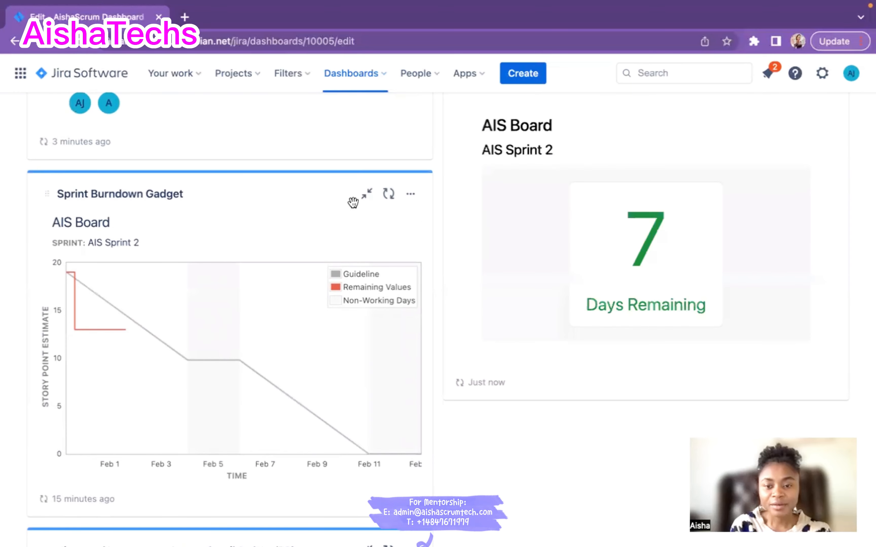
# - Review the two-column arrangement of the Sprint Health, Sprint Burndown, Jira Road Map, Two Dimensional Filter Statistics and Days Remaining gadgets
pyautogui.scroll(7, 353, 202)
pyautogui.scroll(-2, 352, 202)
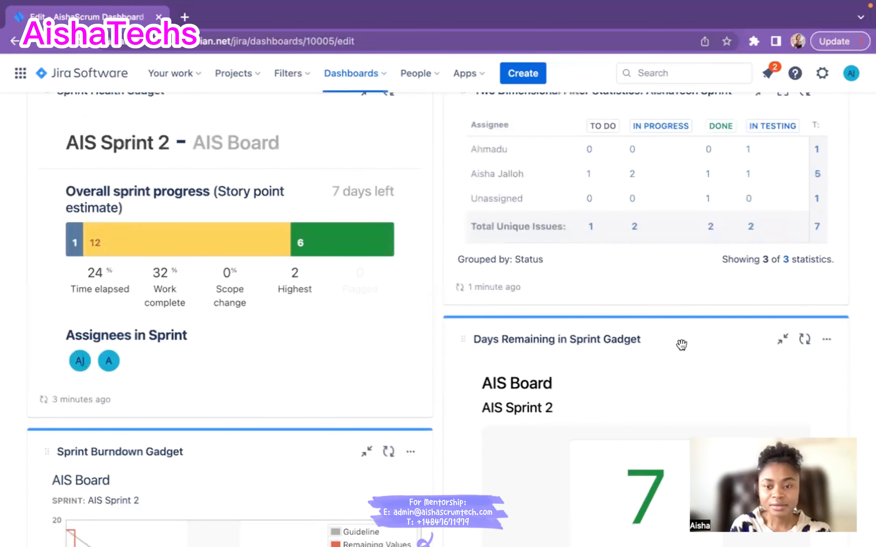
pyautogui.scroll(-10, 681, 344)
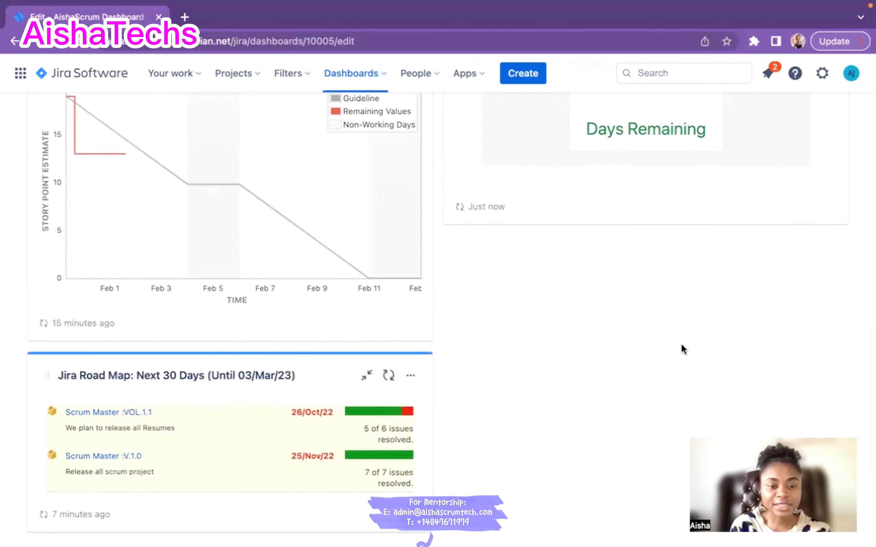
pyautogui.scroll(10, 237, 186)
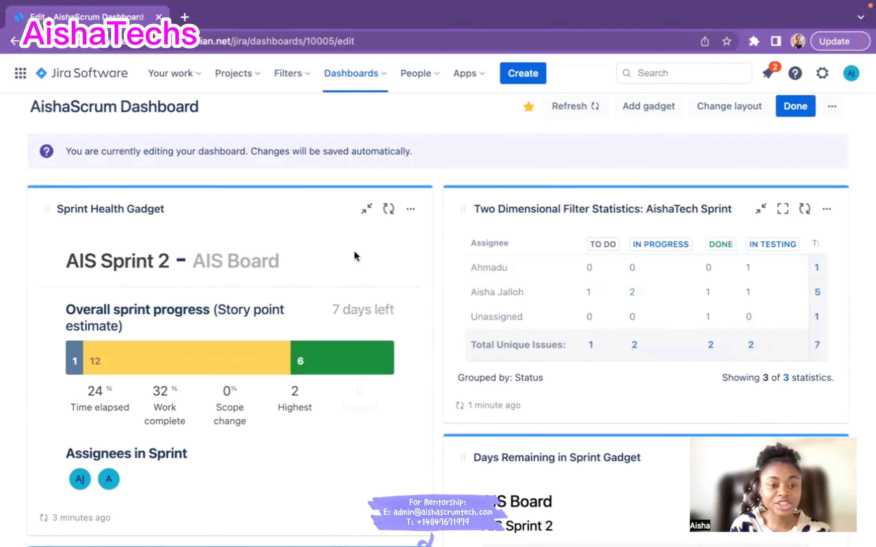
pyautogui.scroll(-4, 353, 254)
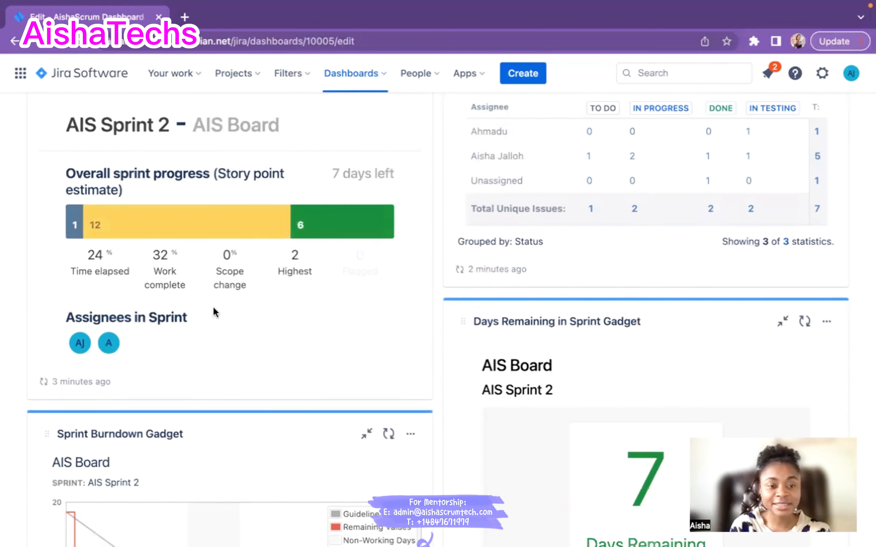
pyautogui.scroll(-4, 215, 312)
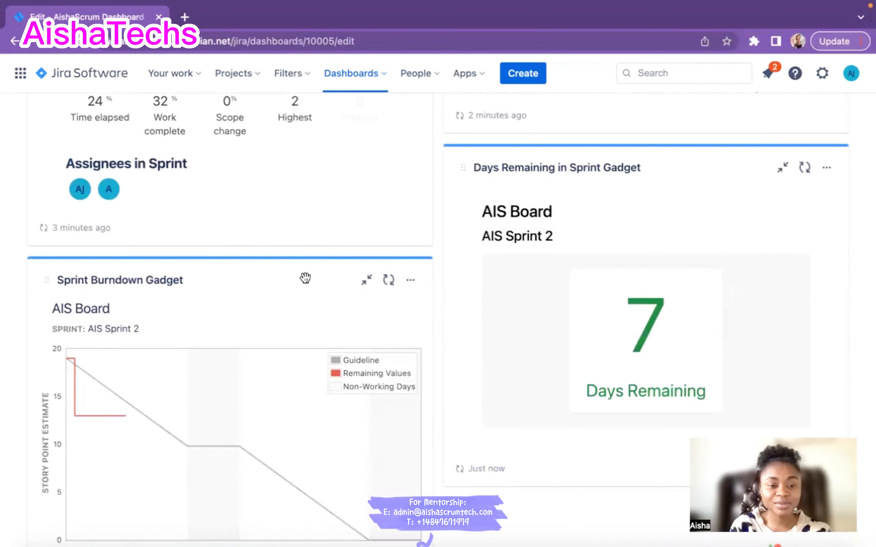
pyautogui.scroll(-5, 306, 278)
pyautogui.scroll(-2, 243, 256)
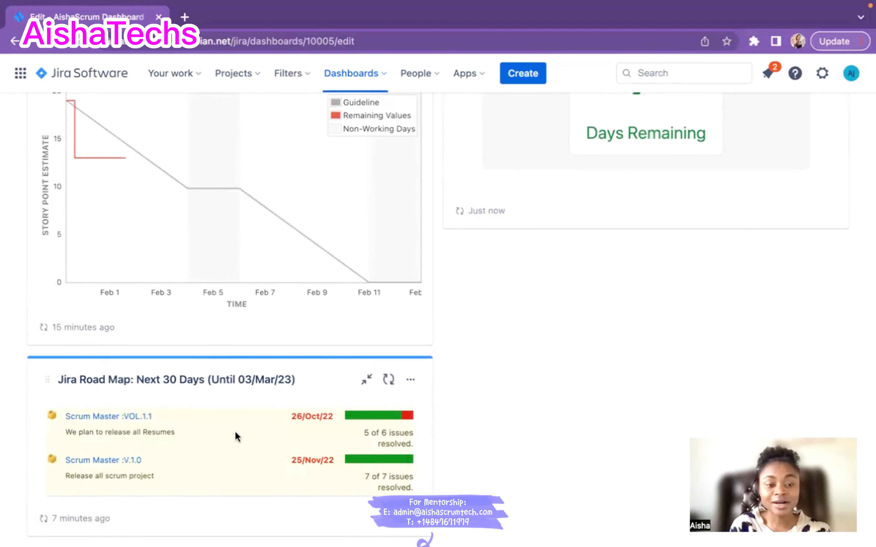
pyautogui.scroll(10, 179, 338)
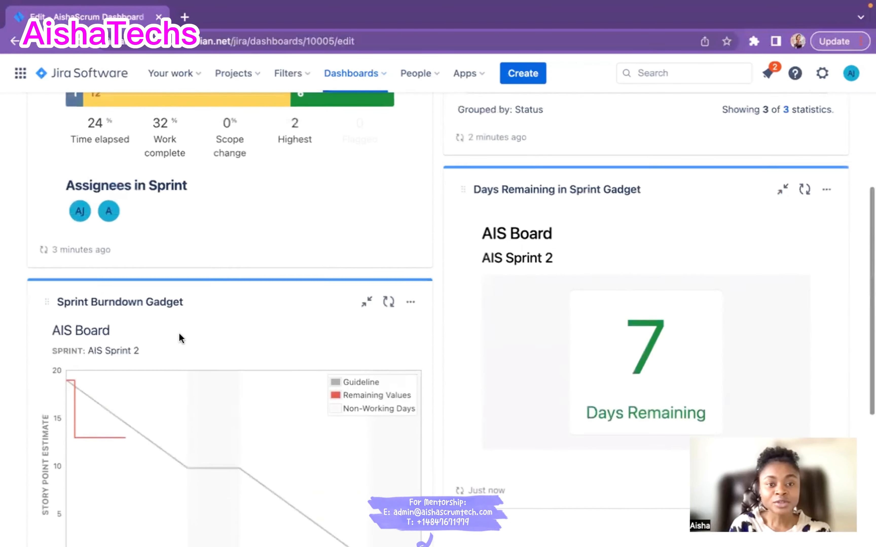
pyautogui.scroll(4, 178, 332)
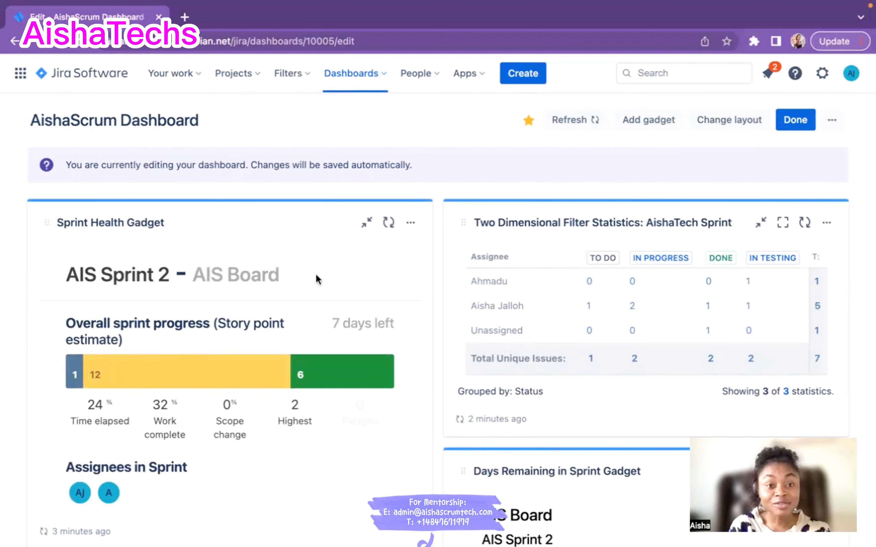
pyautogui.scroll(-3, 315, 274)
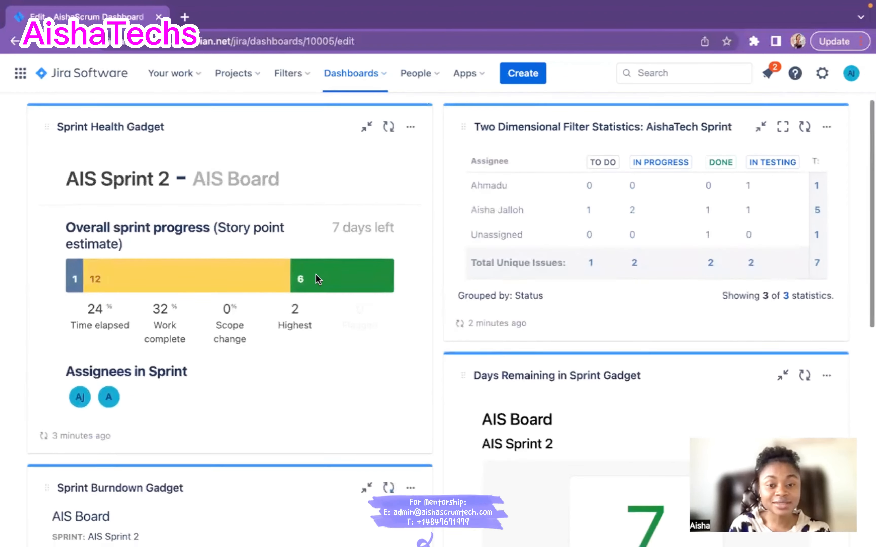
pyautogui.scroll(3, 315, 274)
pyautogui.scroll(-8, 316, 274)
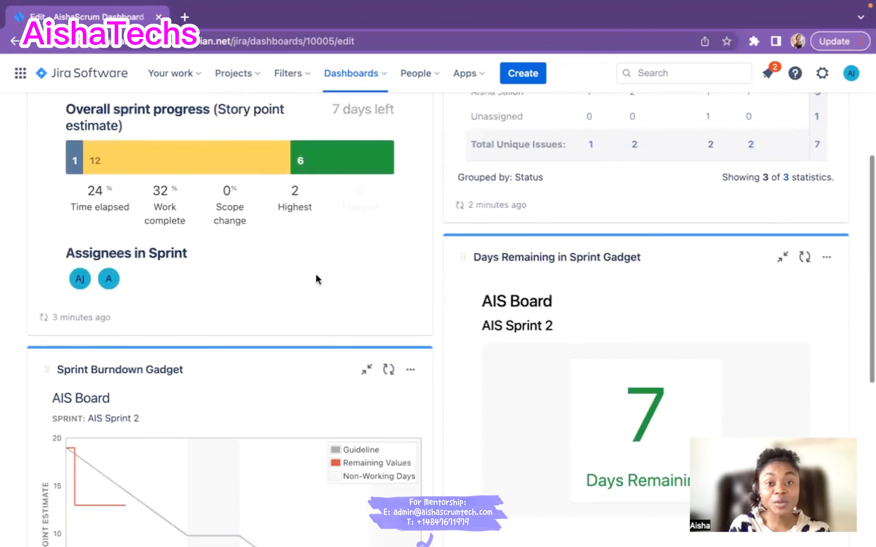
pyautogui.scroll(-2, 316, 275)
pyautogui.scroll(10, 316, 275)
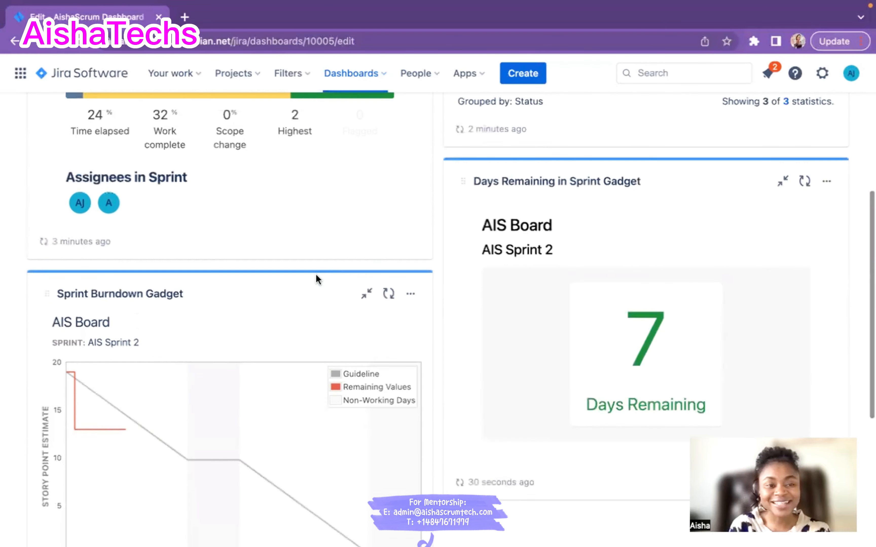
pyautogui.scroll(-4, 315, 274)
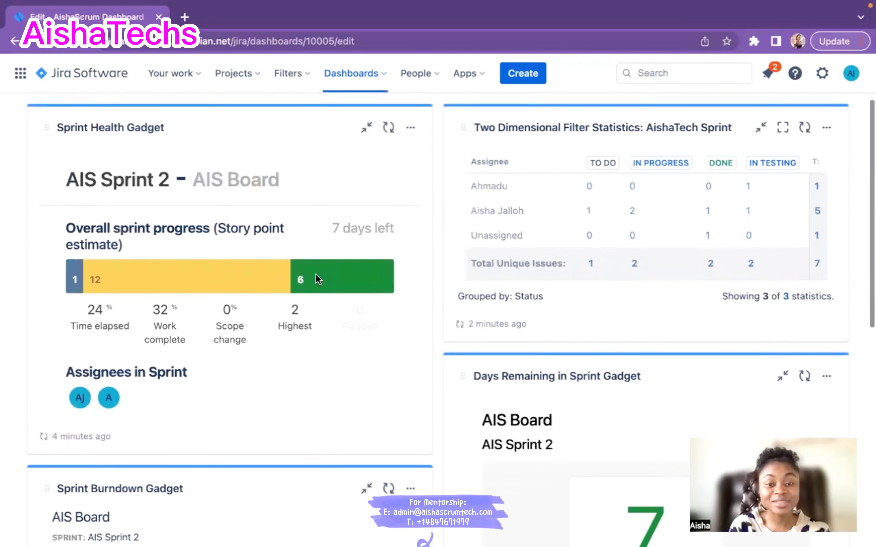
pyautogui.scroll(-10, 316, 273)
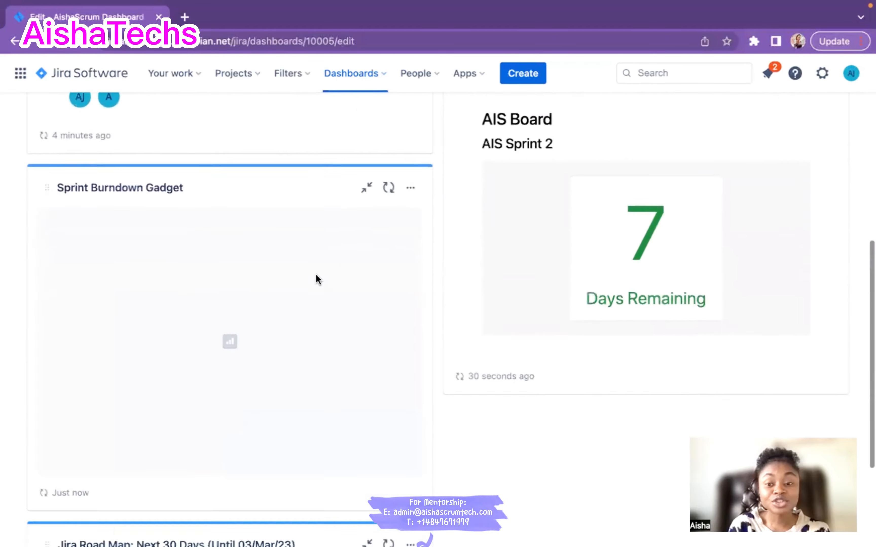
pyautogui.scroll(-3, 313, 427)
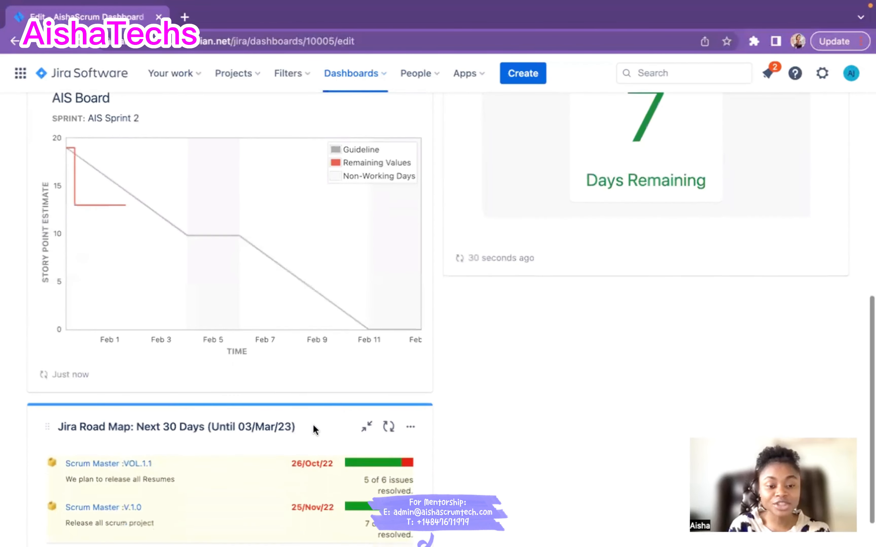
pyautogui.scroll(15, 313, 426)
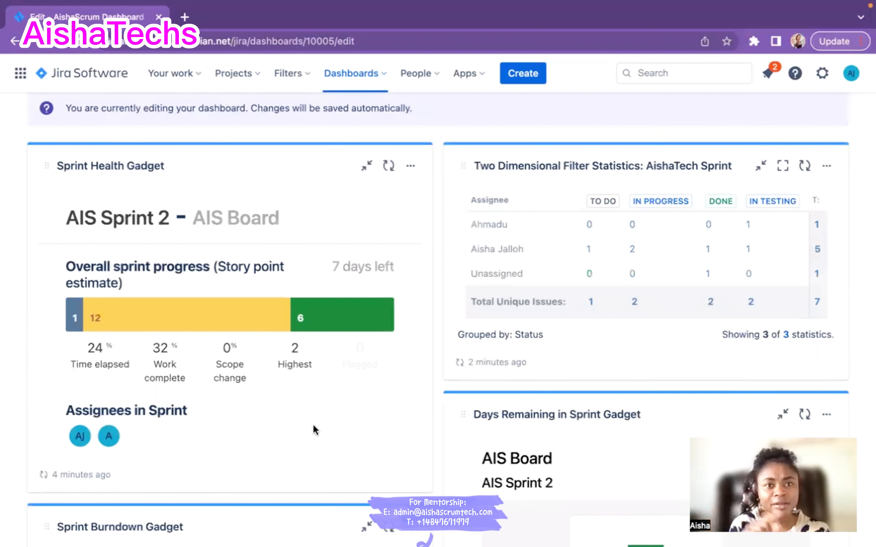
pyautogui.scroll(2, 314, 427)
pyautogui.scroll(-2, 313, 427)
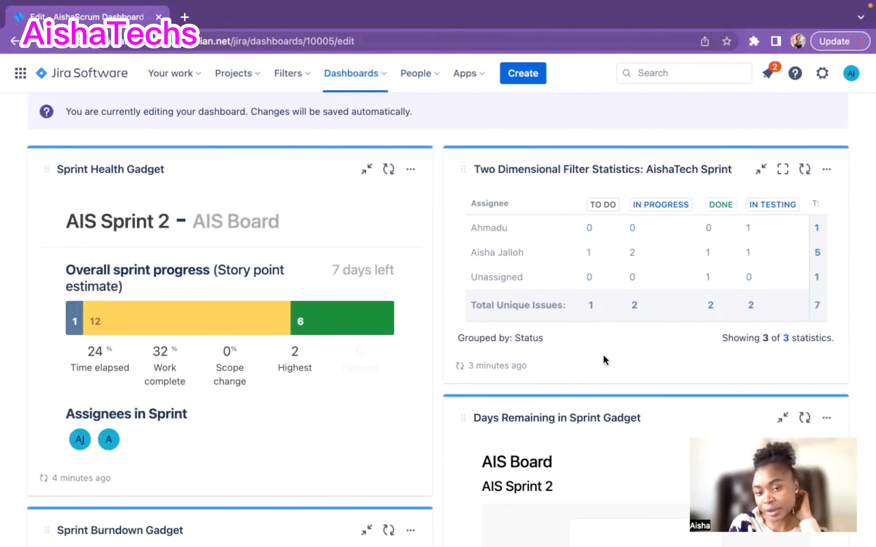
pyautogui.scroll(-1, 611, 362)
pyautogui.scroll(-10, 609, 360)
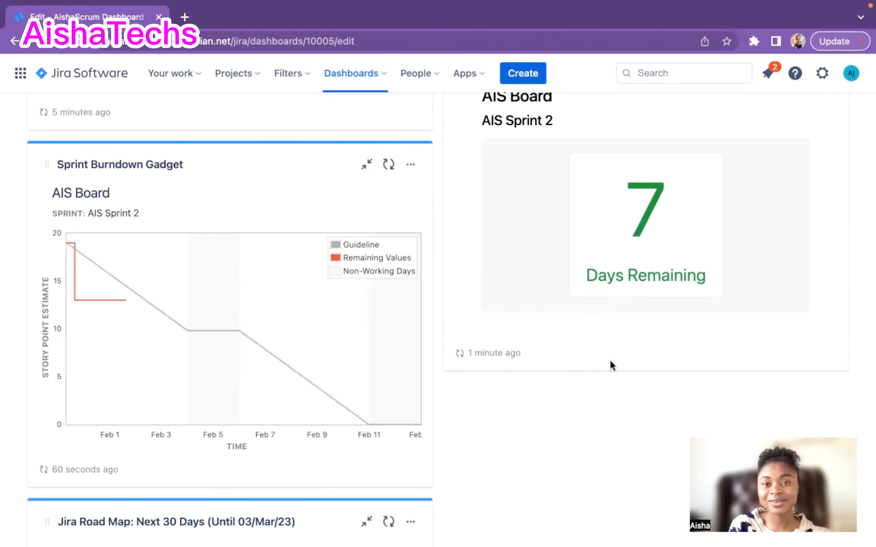
pyautogui.scroll(-4, 611, 362)
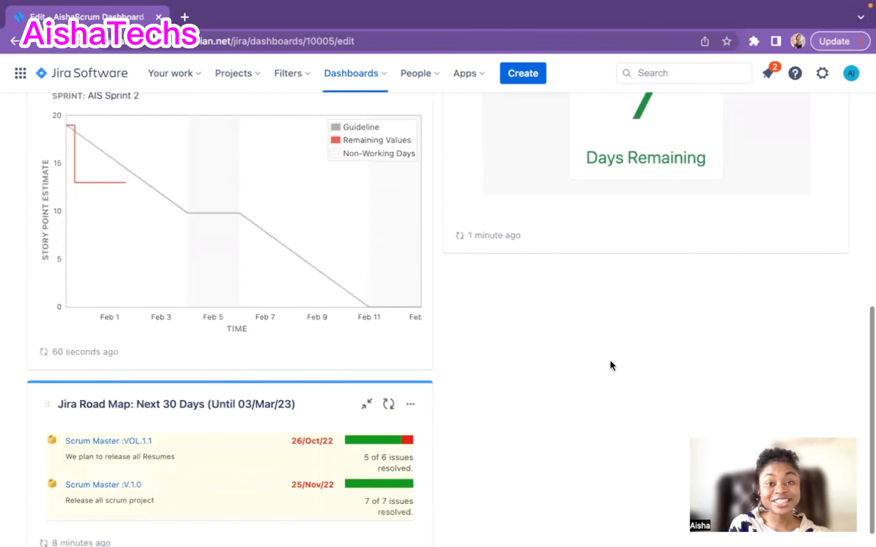
pyautogui.scroll(-1, 611, 365)
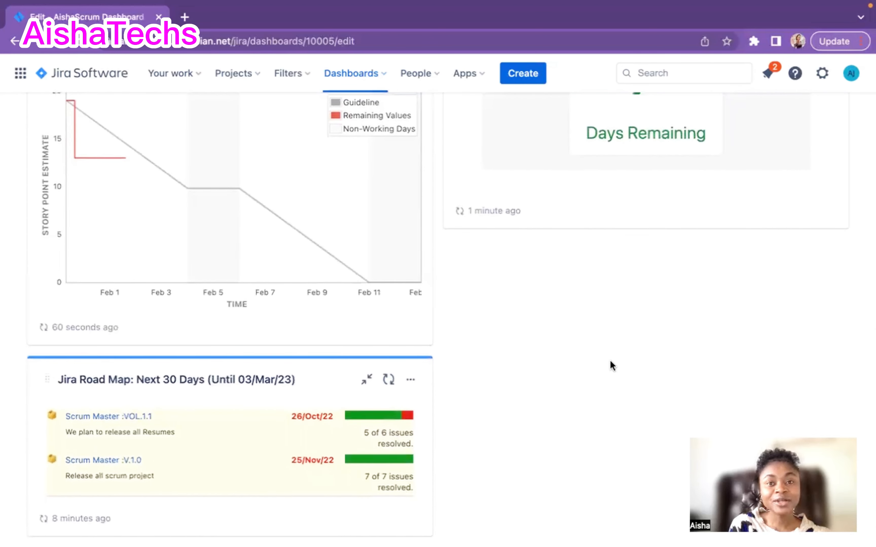
pyautogui.scroll(3, 610, 362)
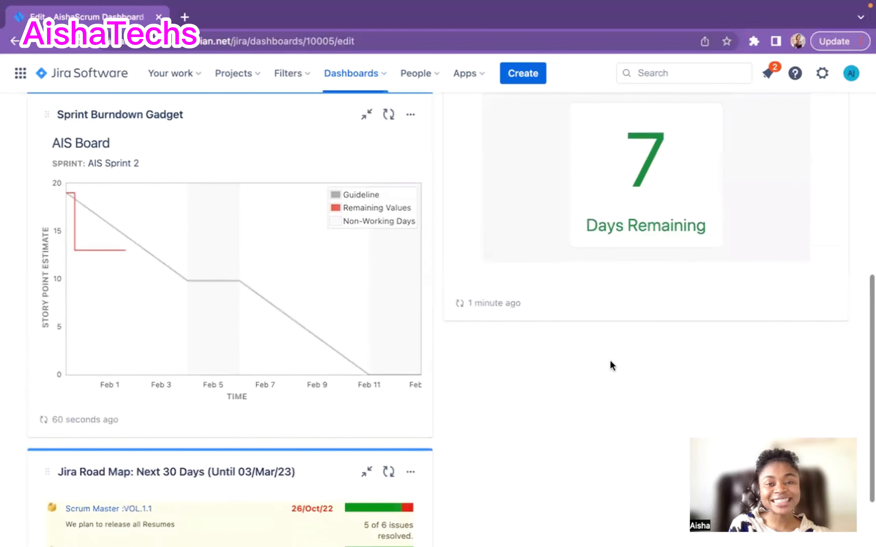
pyautogui.scroll(3, 612, 366)
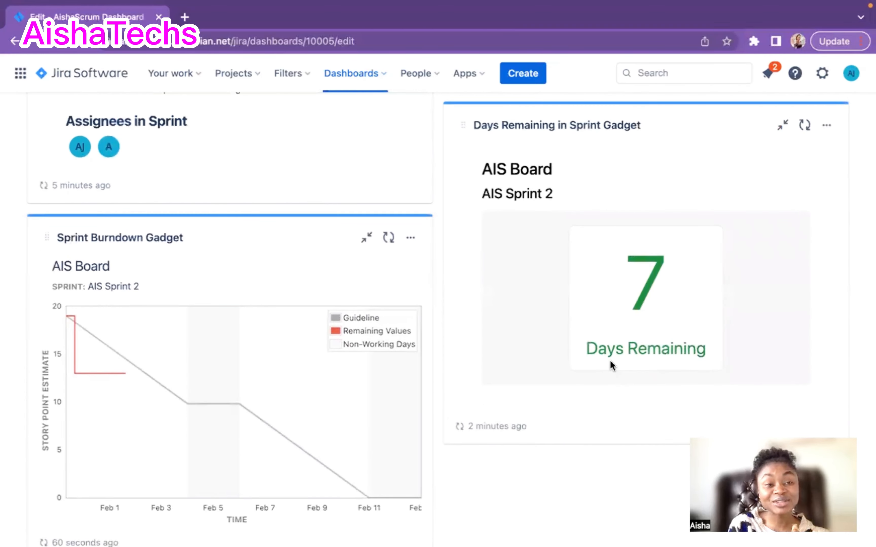
pyautogui.scroll(8, 612, 366)
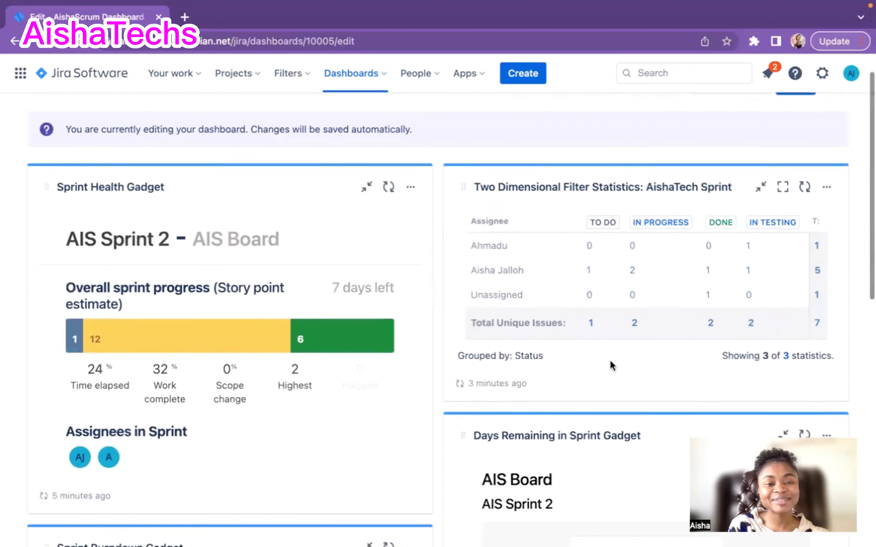